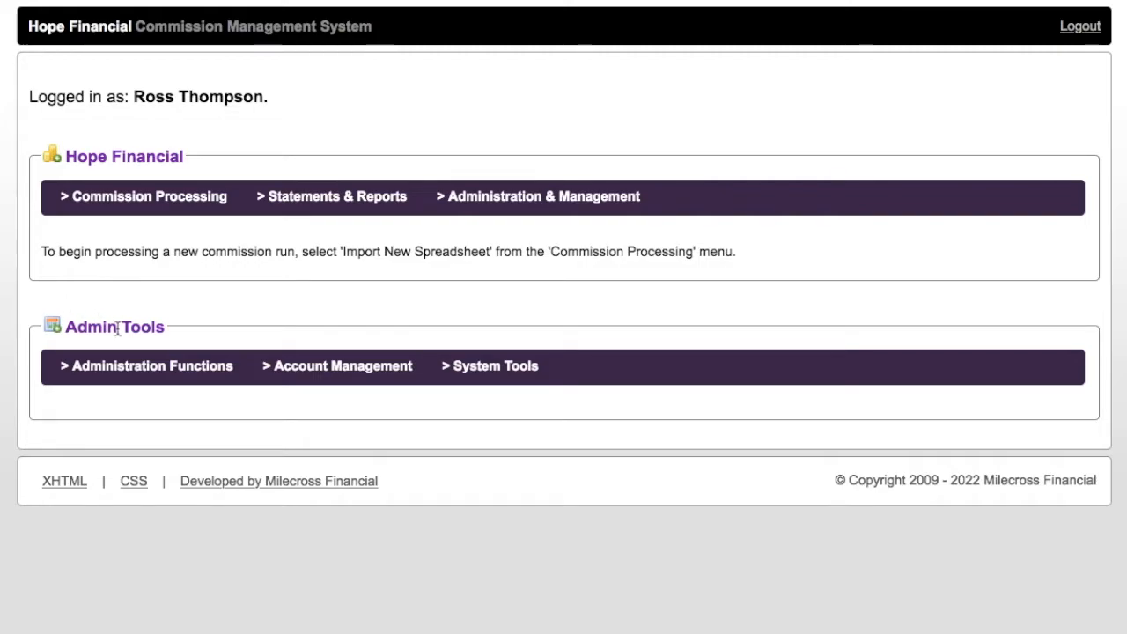
Open the Add New Advisor form from Administration Functions > Manage Advisors.
mouse_move(66, 376)
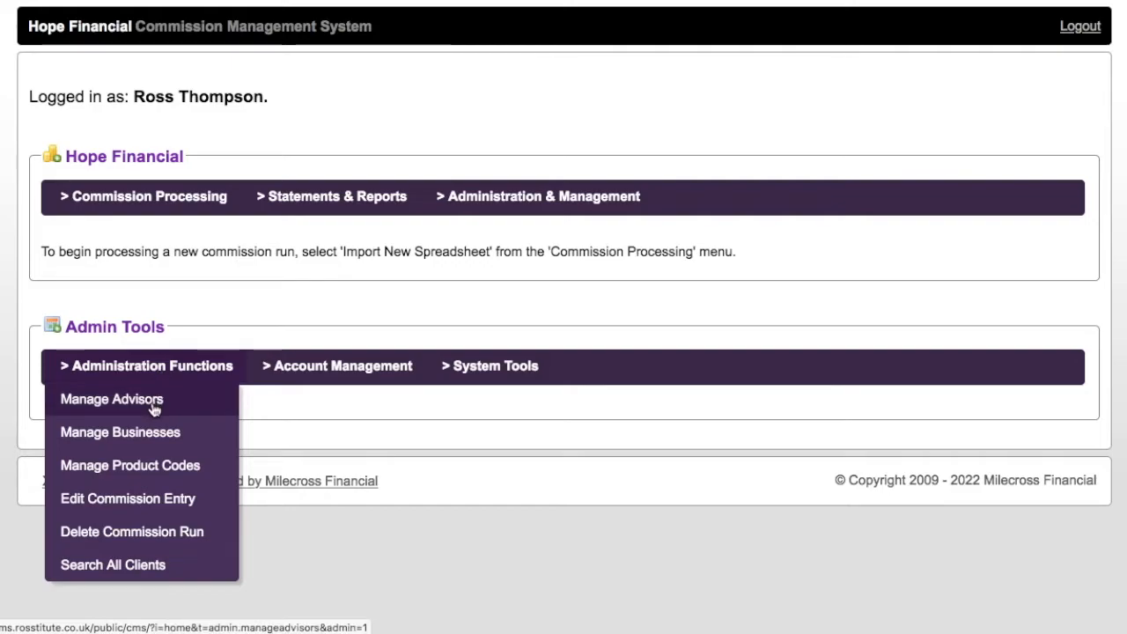
click(154, 406)
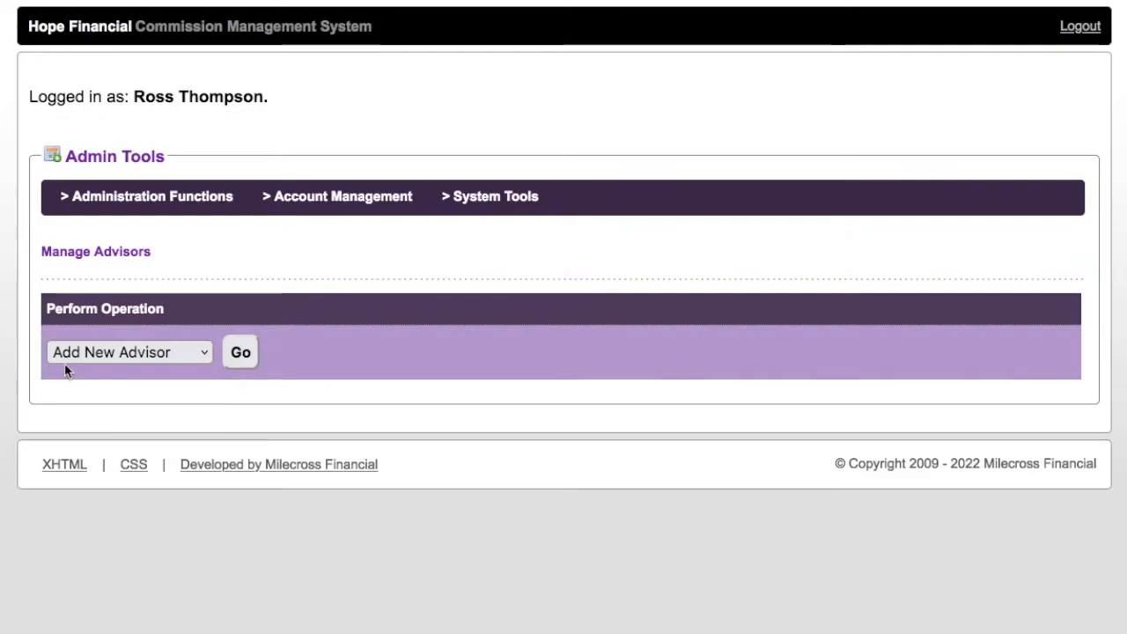
click(139, 361)
click(159, 357)
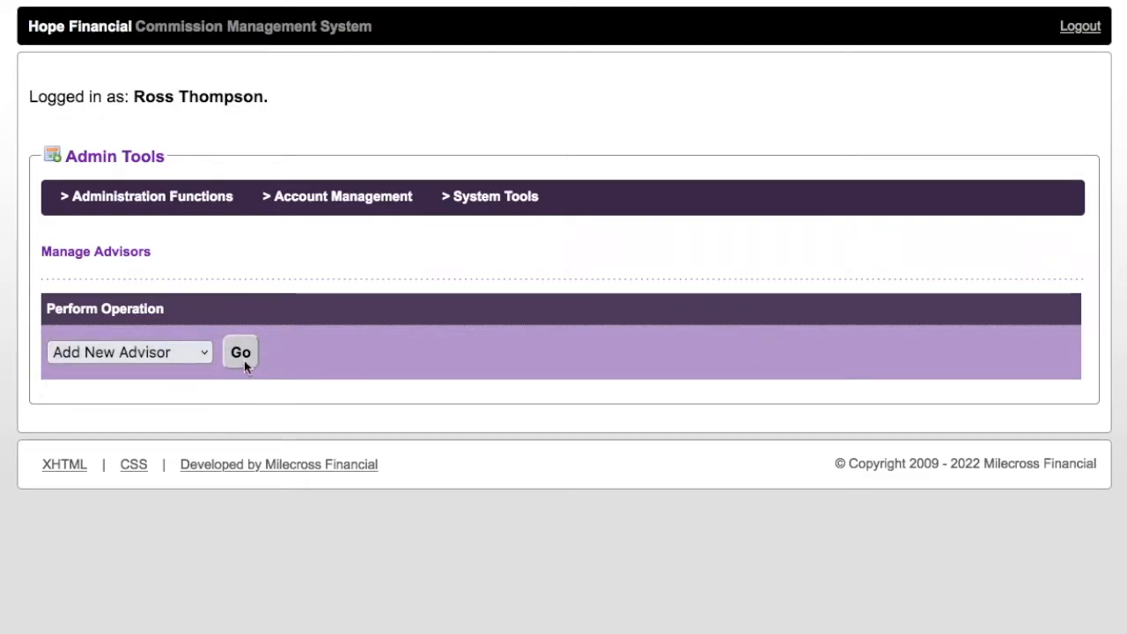
click(245, 356)
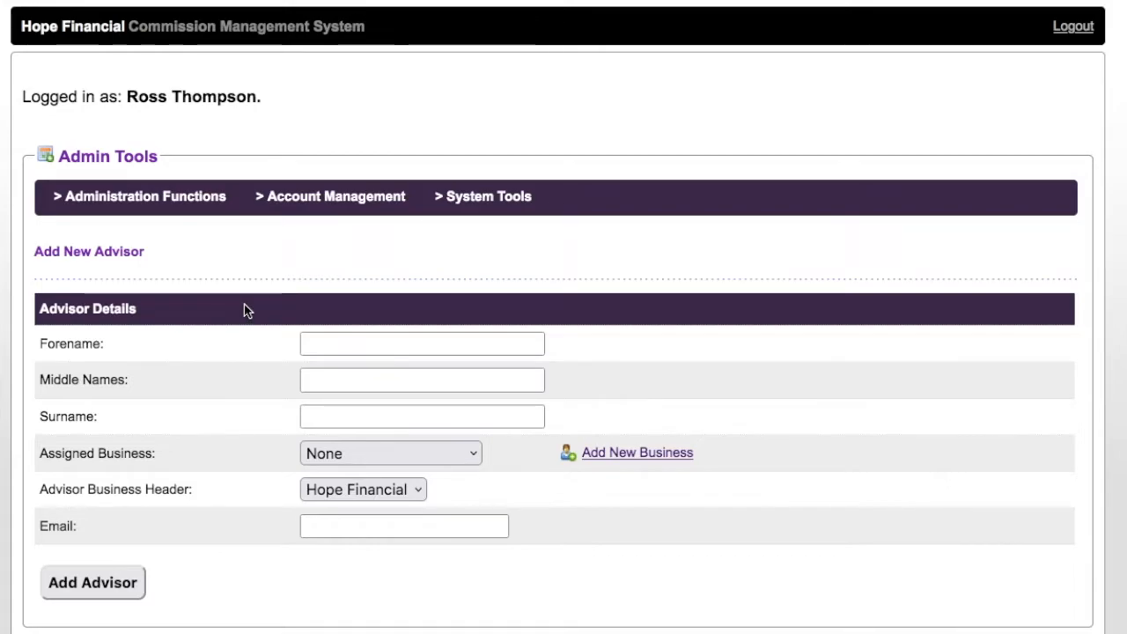
Enter the advisor's forename, surname and e-mail address, and add the advisor.
click(359, 338)
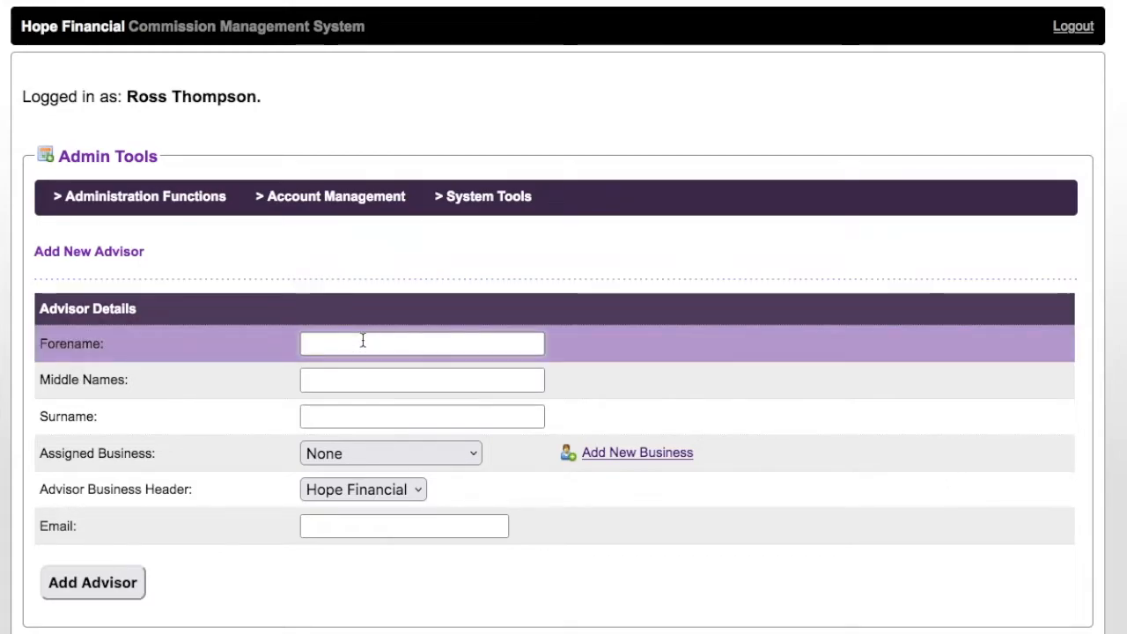
text(John)
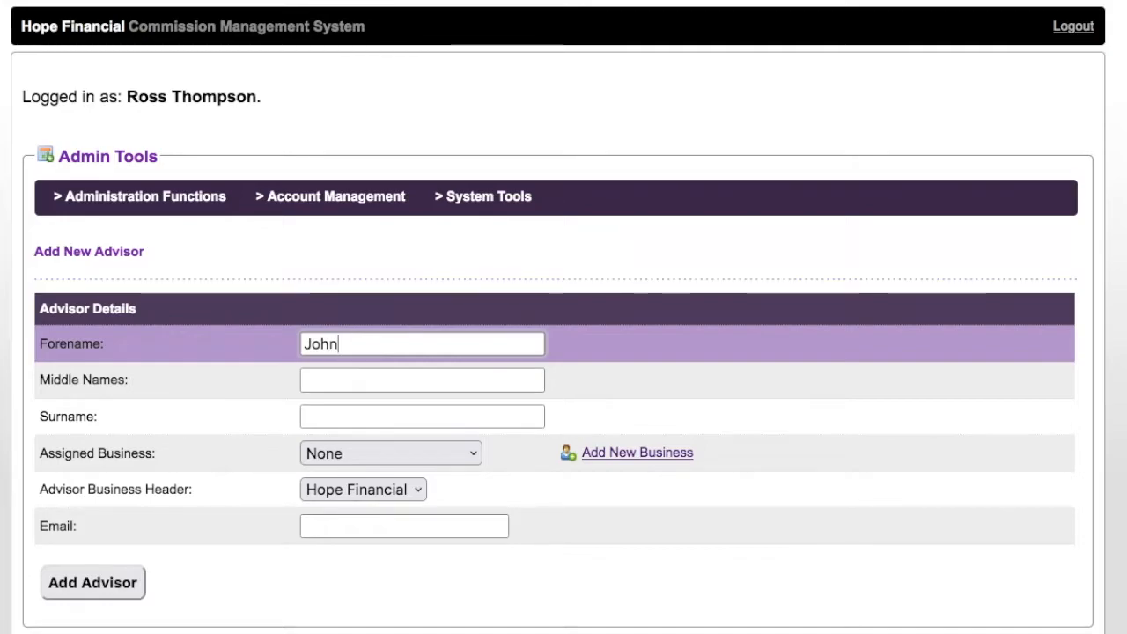
click(422, 380)
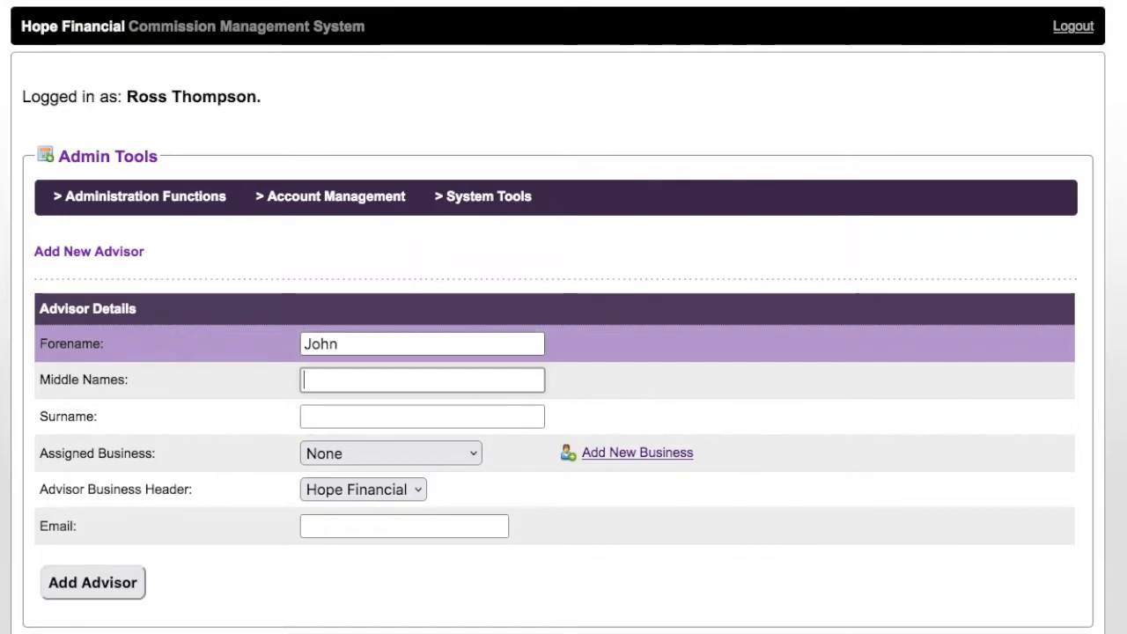
click(422, 417)
text(Smith)
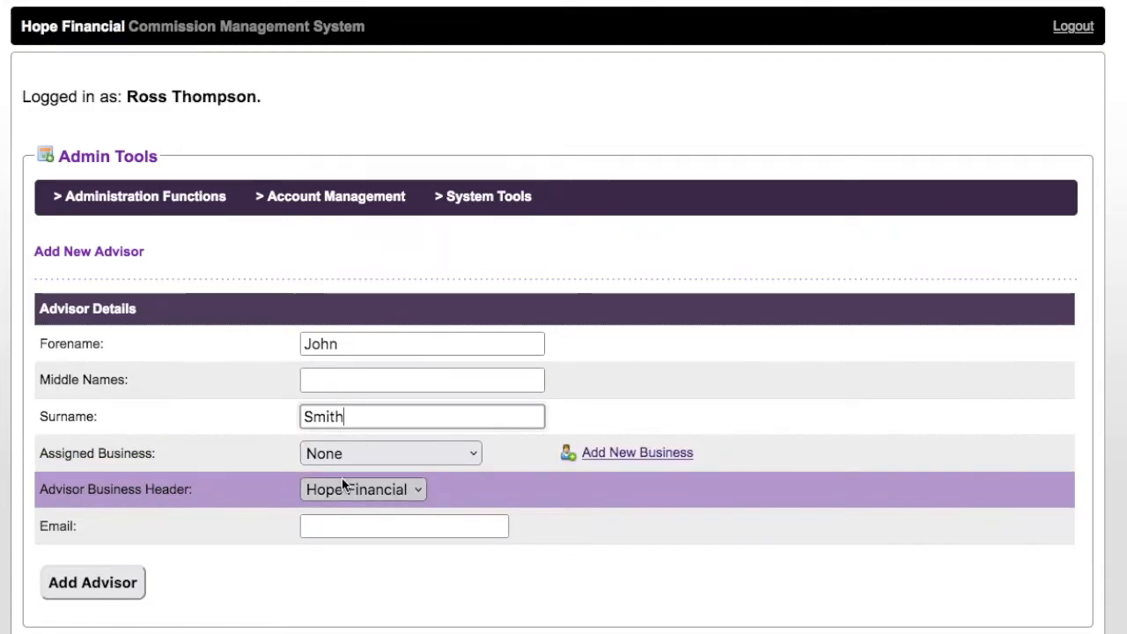
click(411, 525)
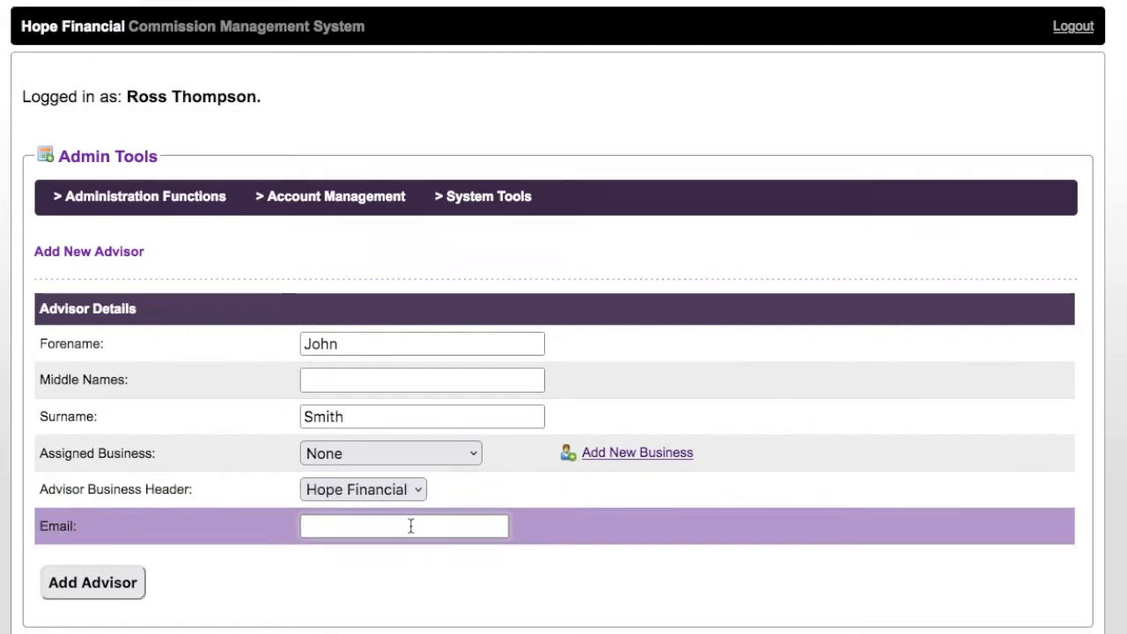
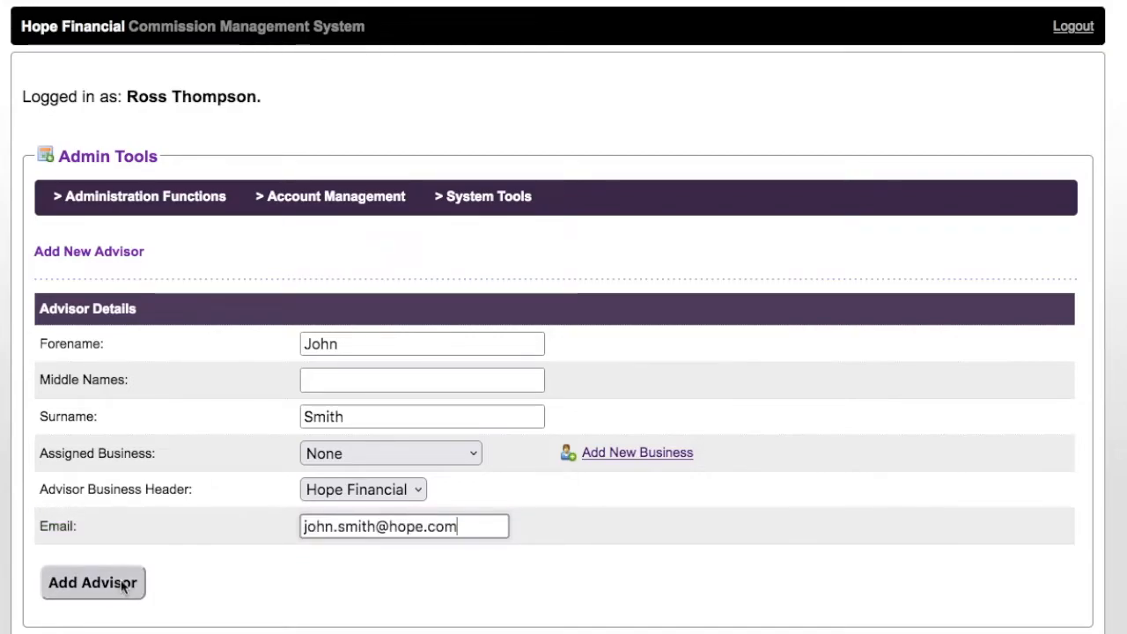
click(124, 585)
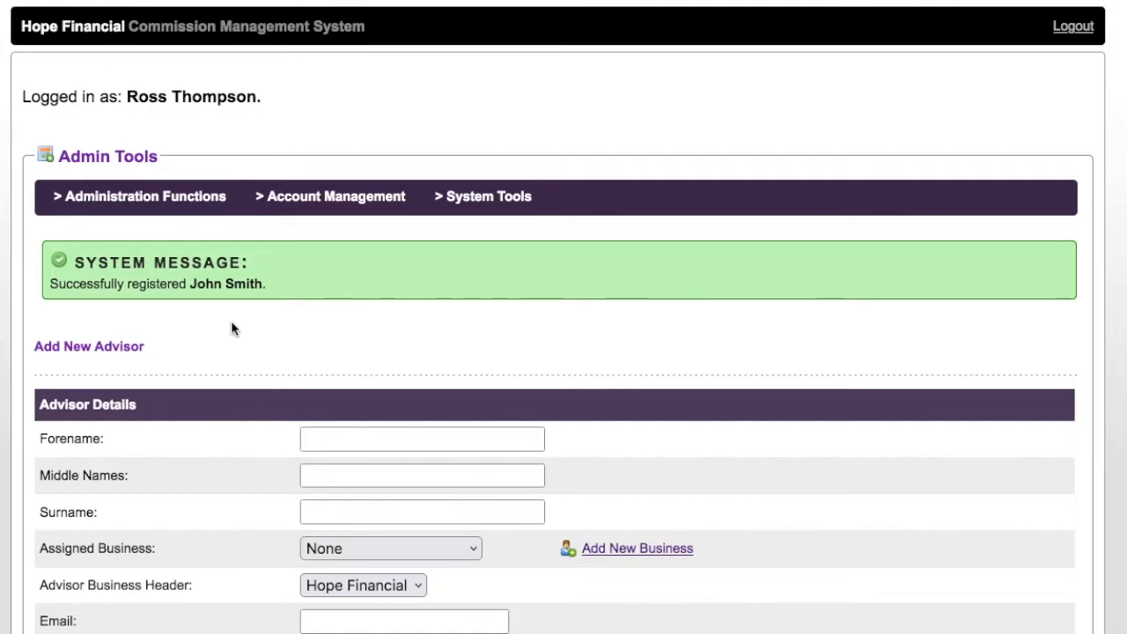
mouse_move(180, 212)
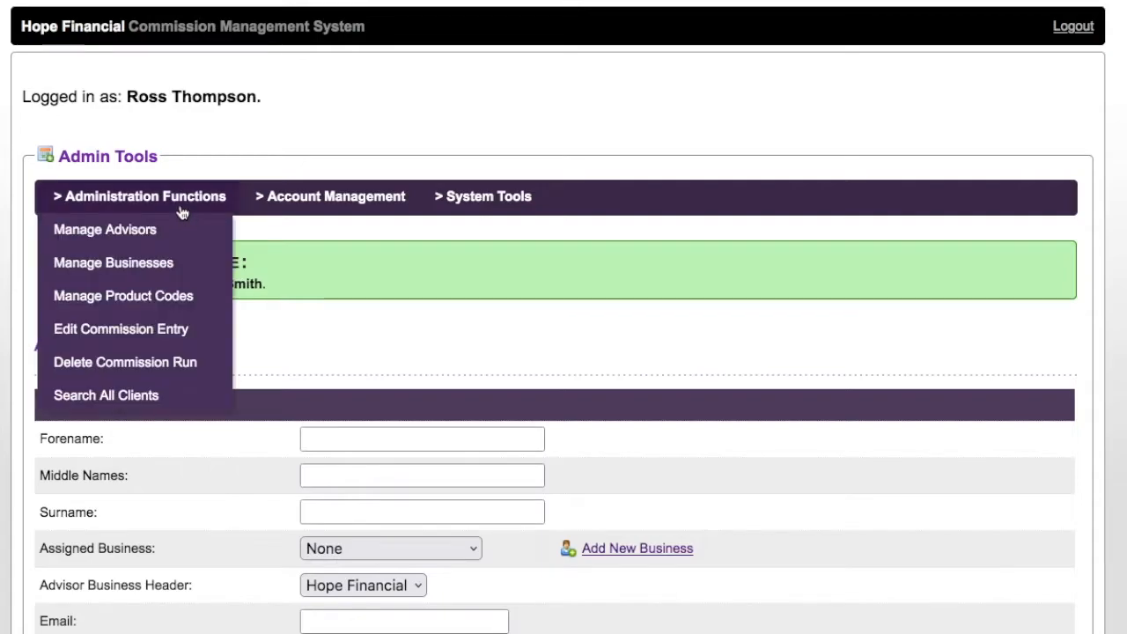
click(154, 271)
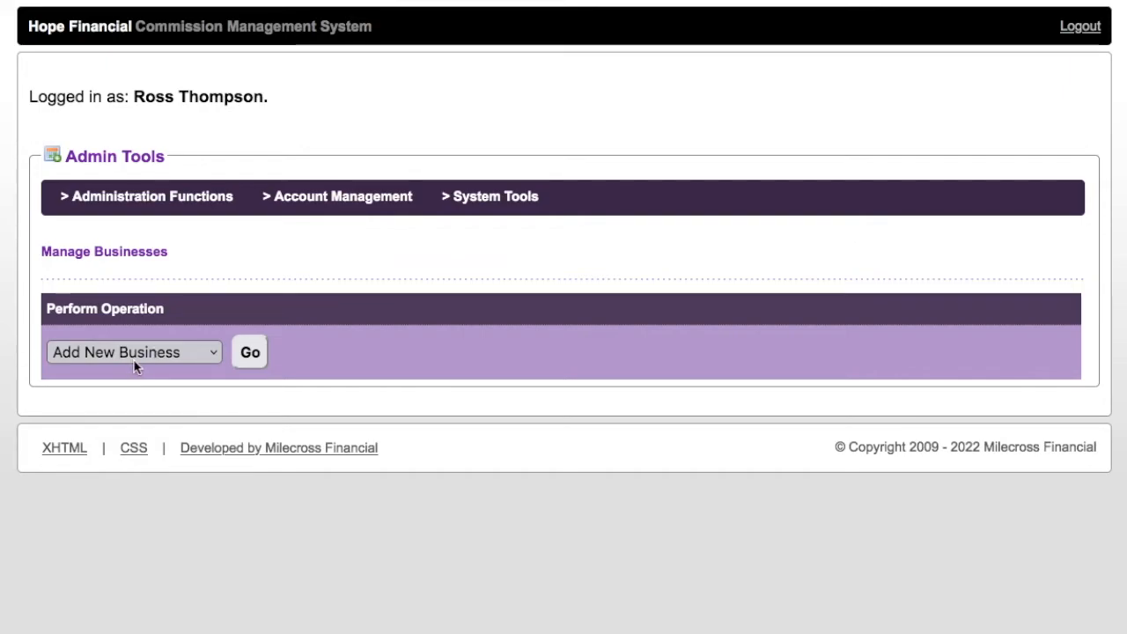
click(250, 356)
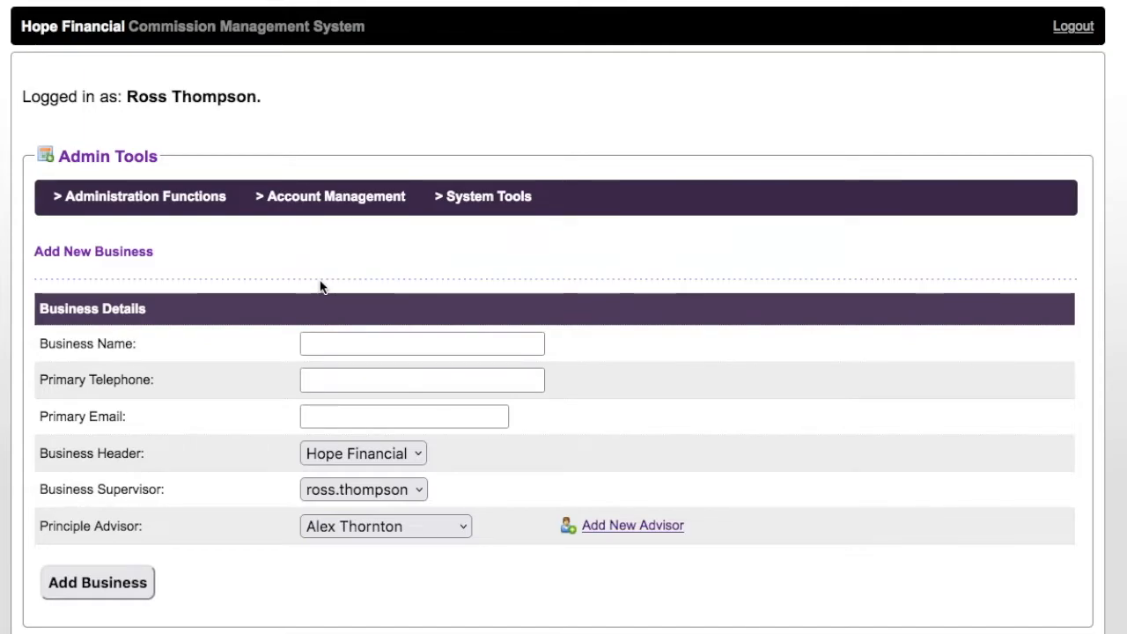
click(360, 340)
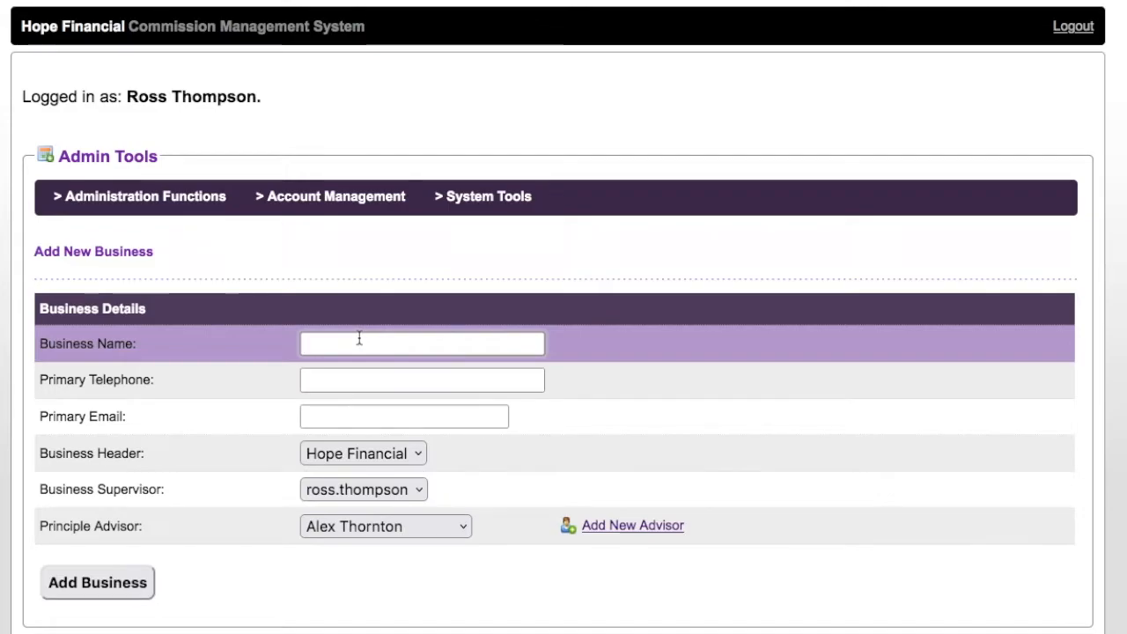
text(Smith Financial)
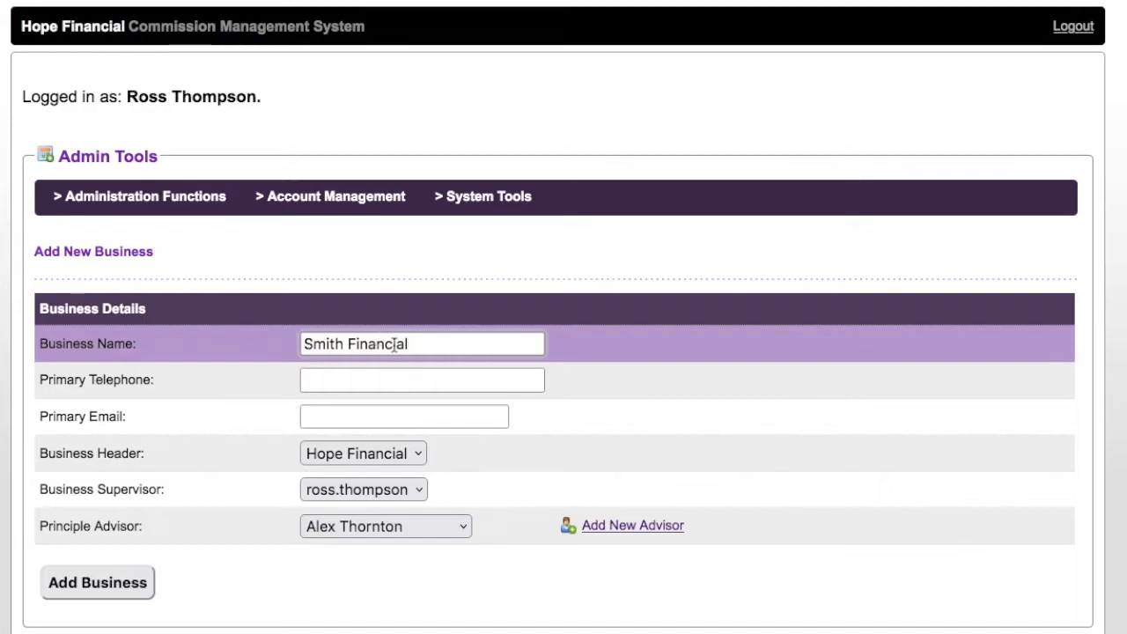
click(453, 376)
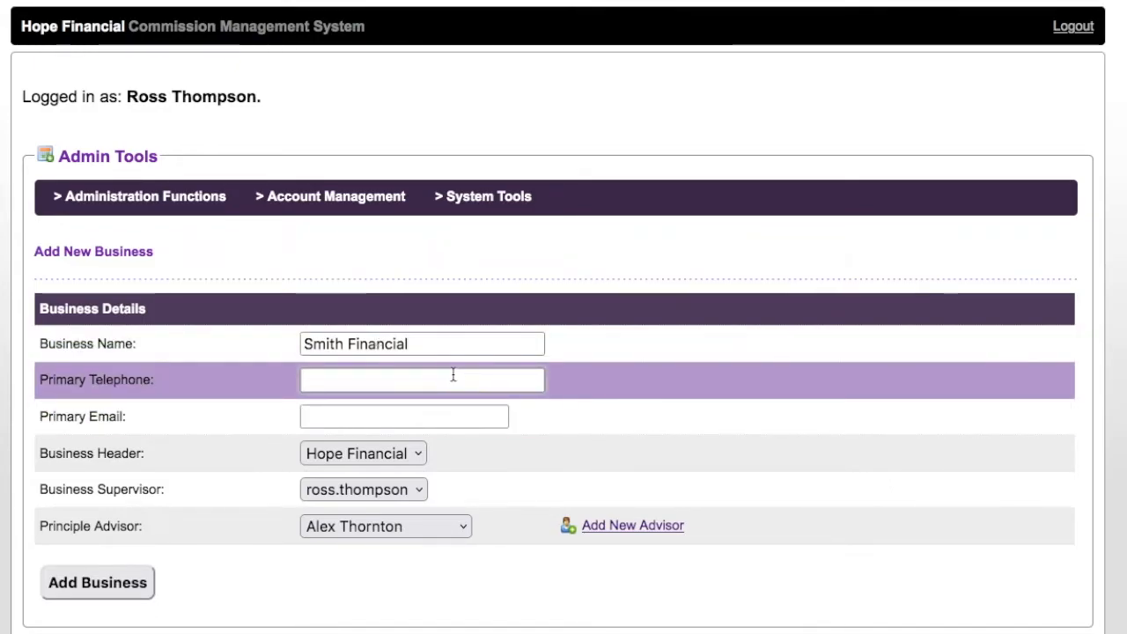
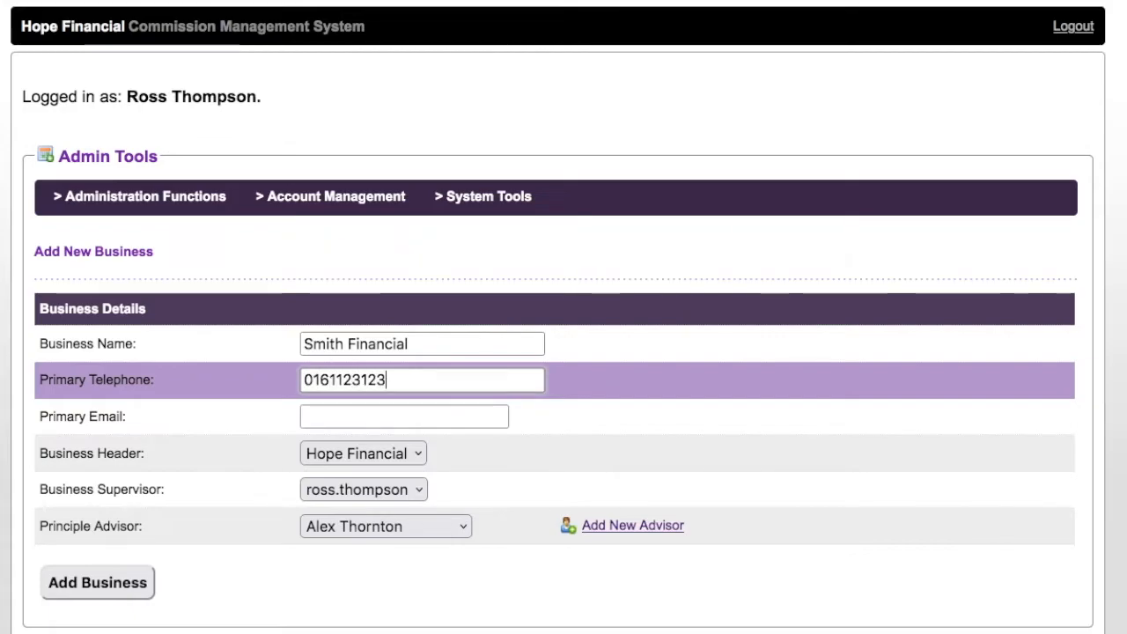
click(420, 413)
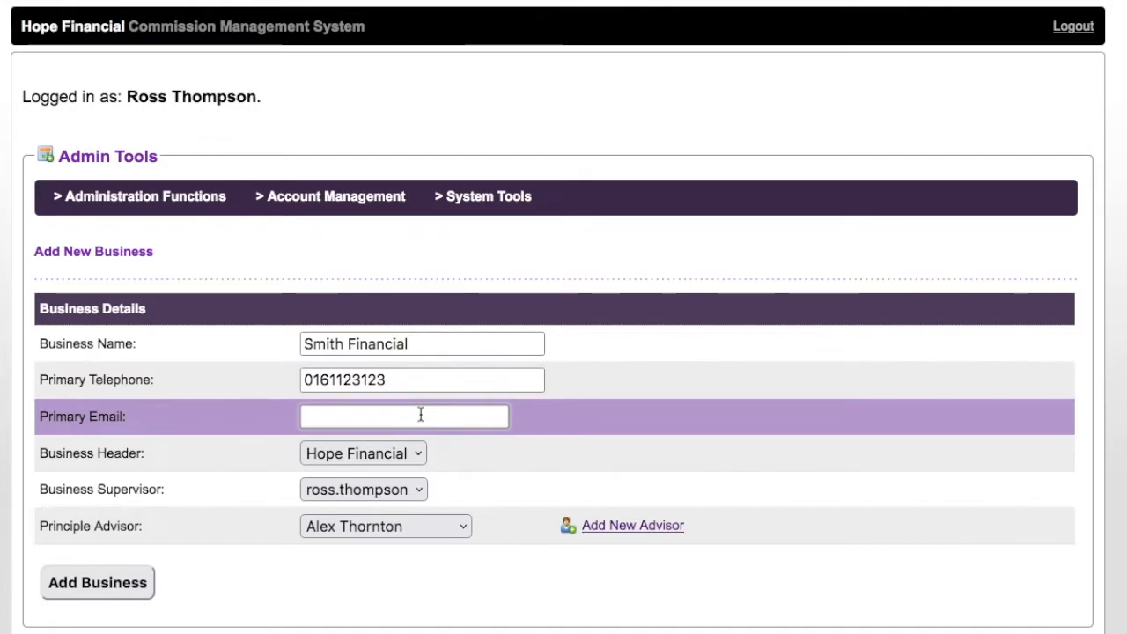
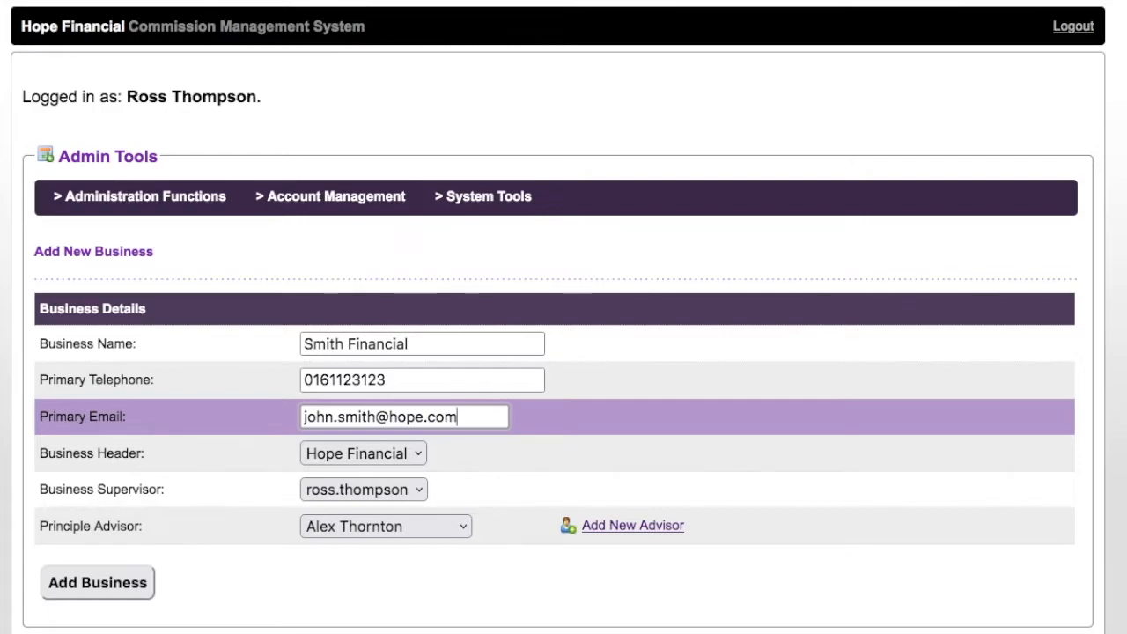
click(464, 575)
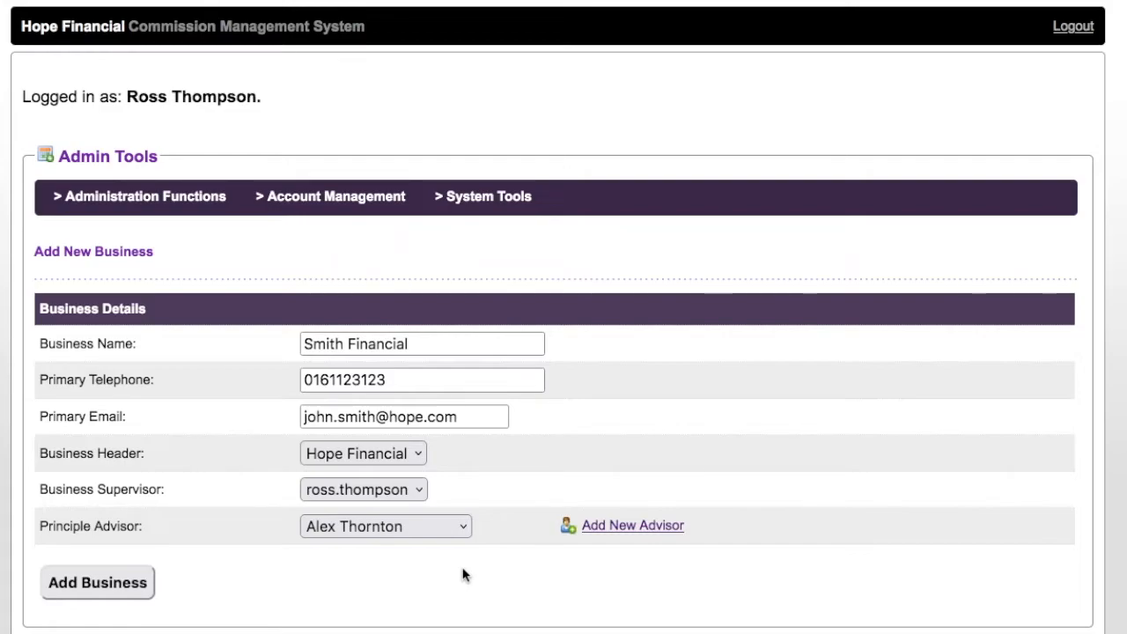
click(457, 528)
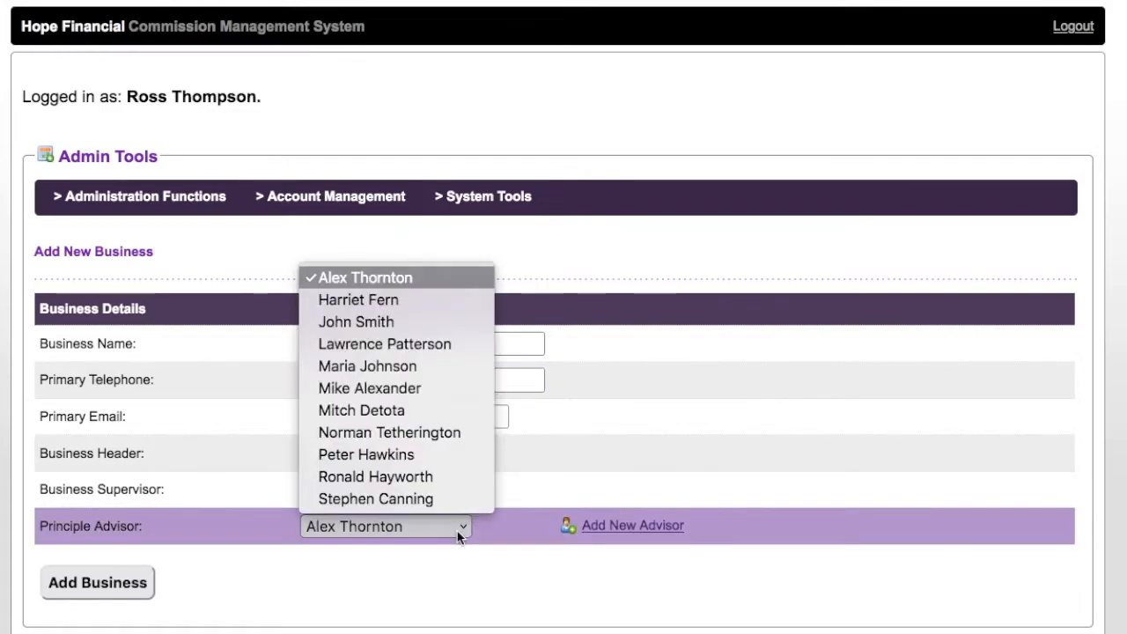
Make the newly added advisor the principal advisor and save the Smith Financial business.
click(405, 322)
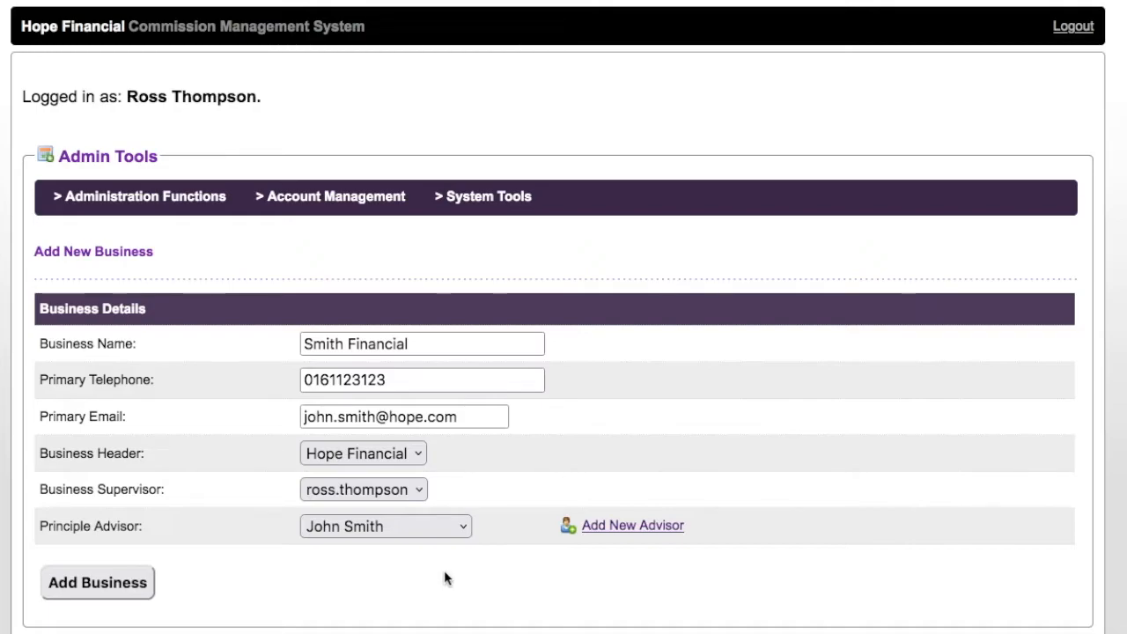
click(145, 583)
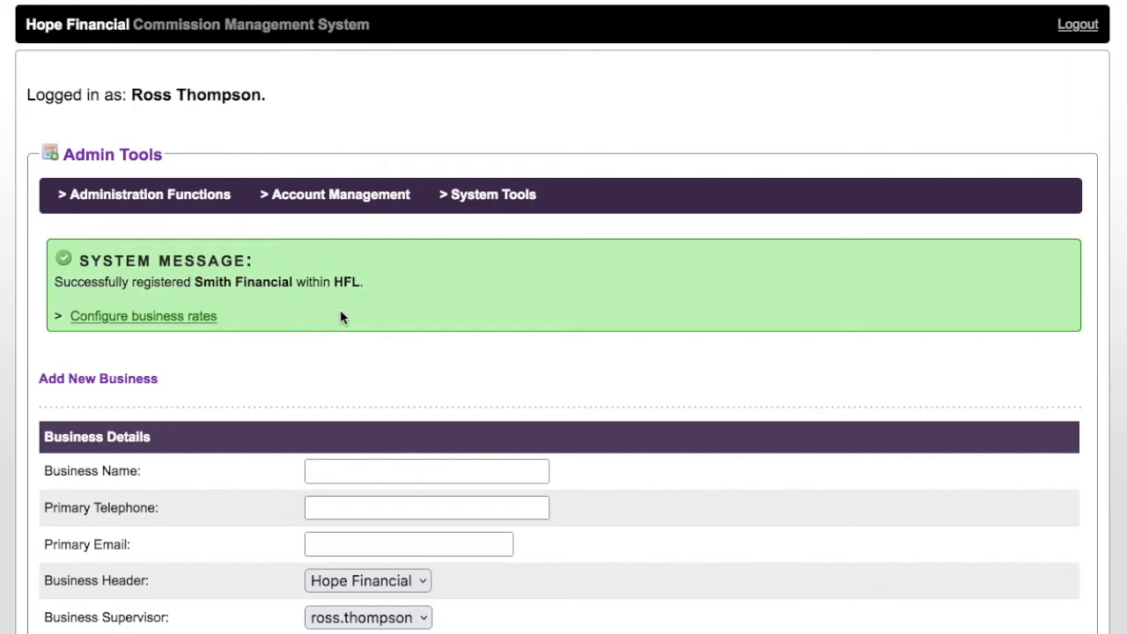
click(173, 325)
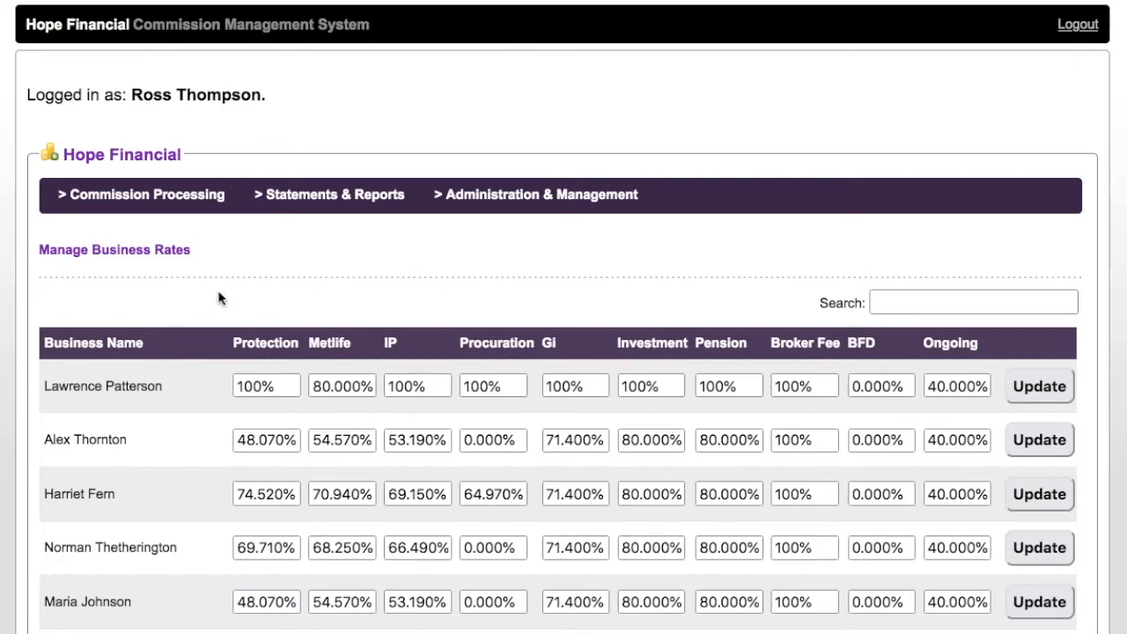
Change Smith Financial's Protection rate from 80% to 82% and IP rate to 72%, then update the row.
scroll(559, 317, down, 5)
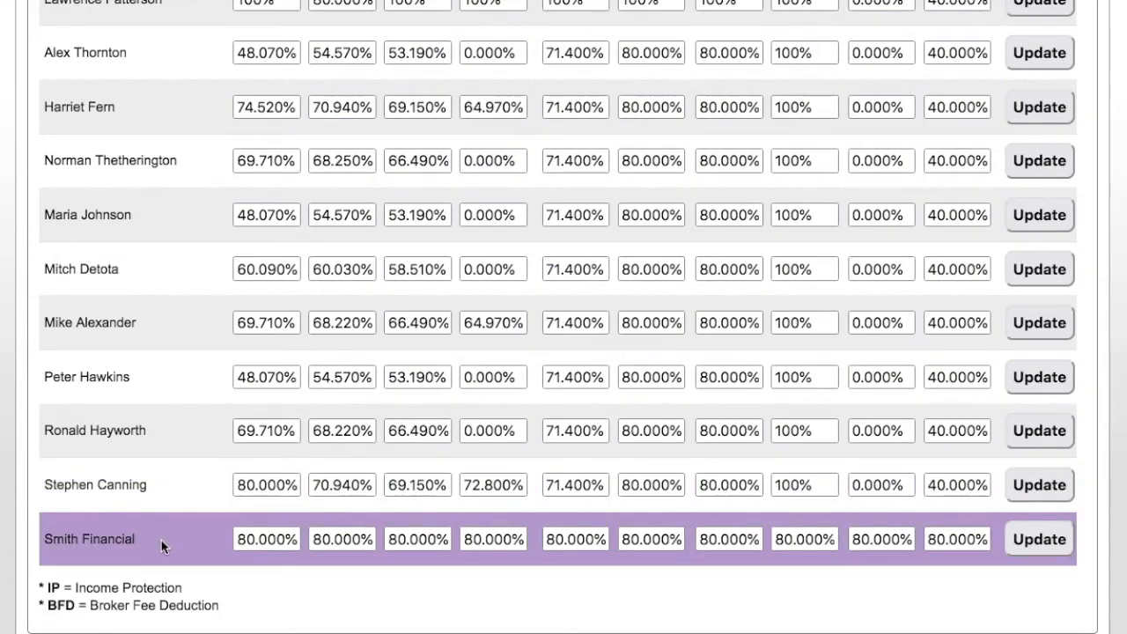
scroll(161, 546, up, 2)
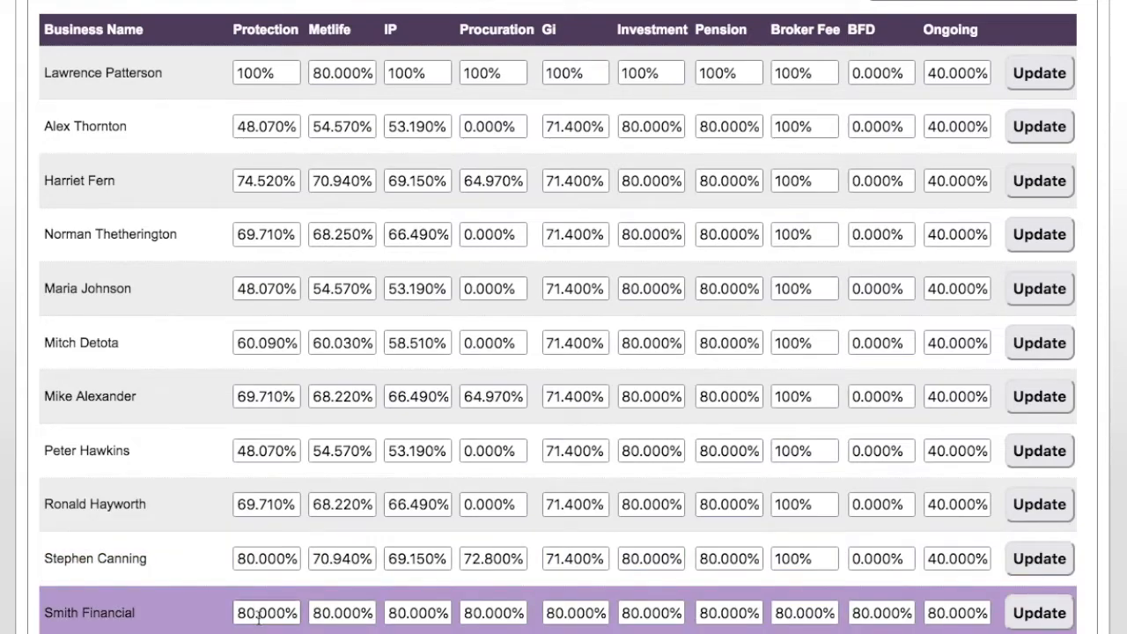
click(250, 613)
key(BackSpace)
text(2)
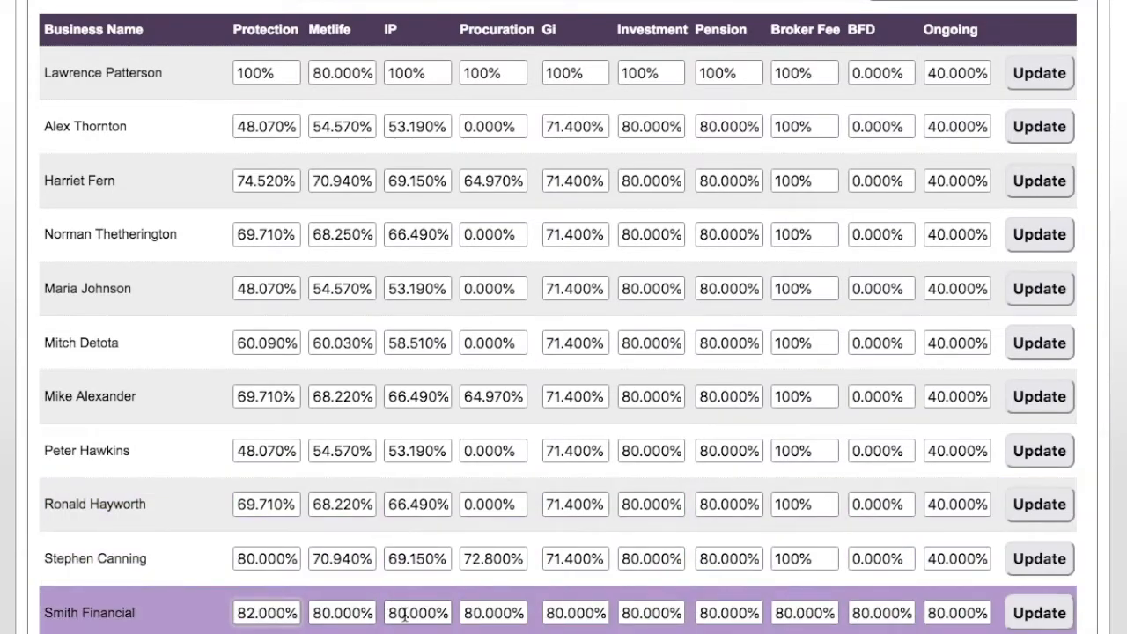
drag(405, 614, 379, 611)
text(72)
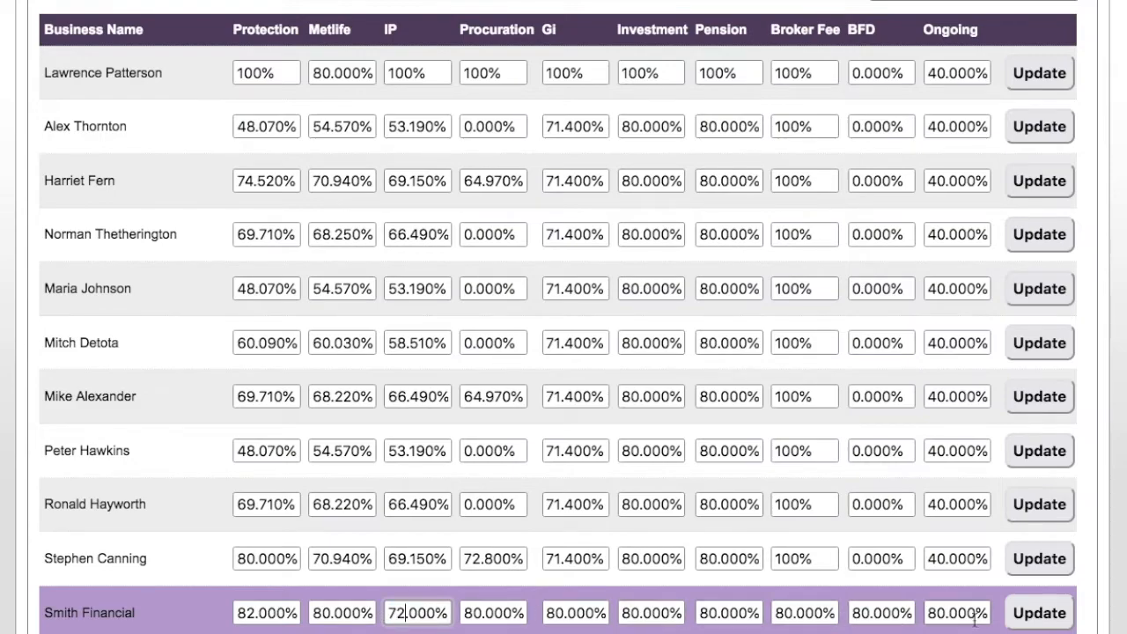
click(1046, 617)
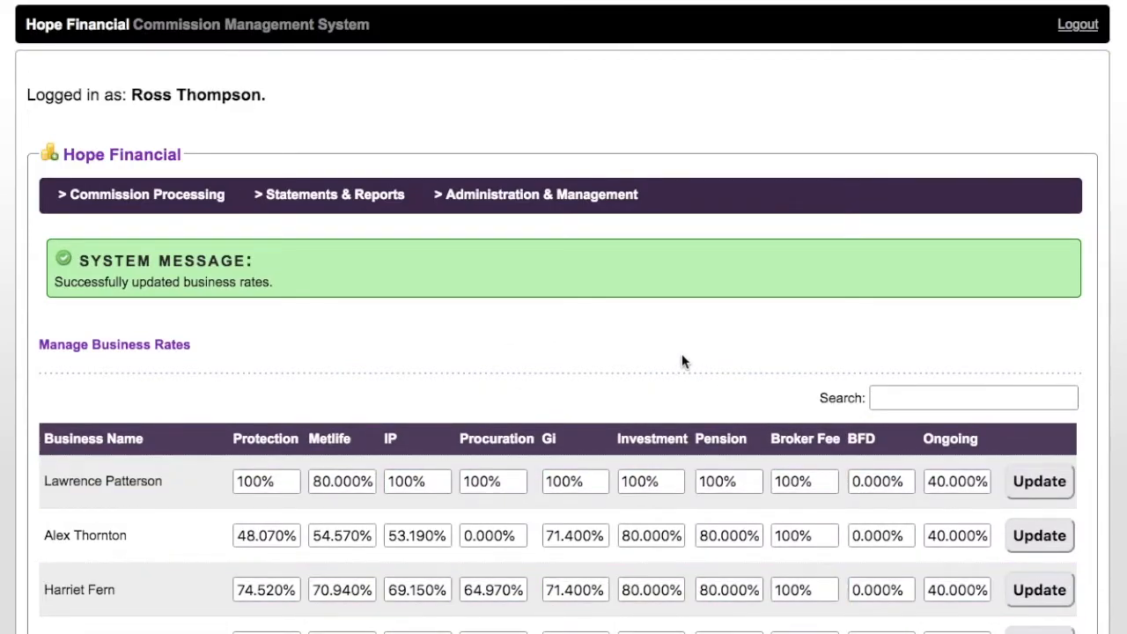
View the business statements summary for the Wednesday 12th October 2022 run.
scroll(681, 348, down, 6)
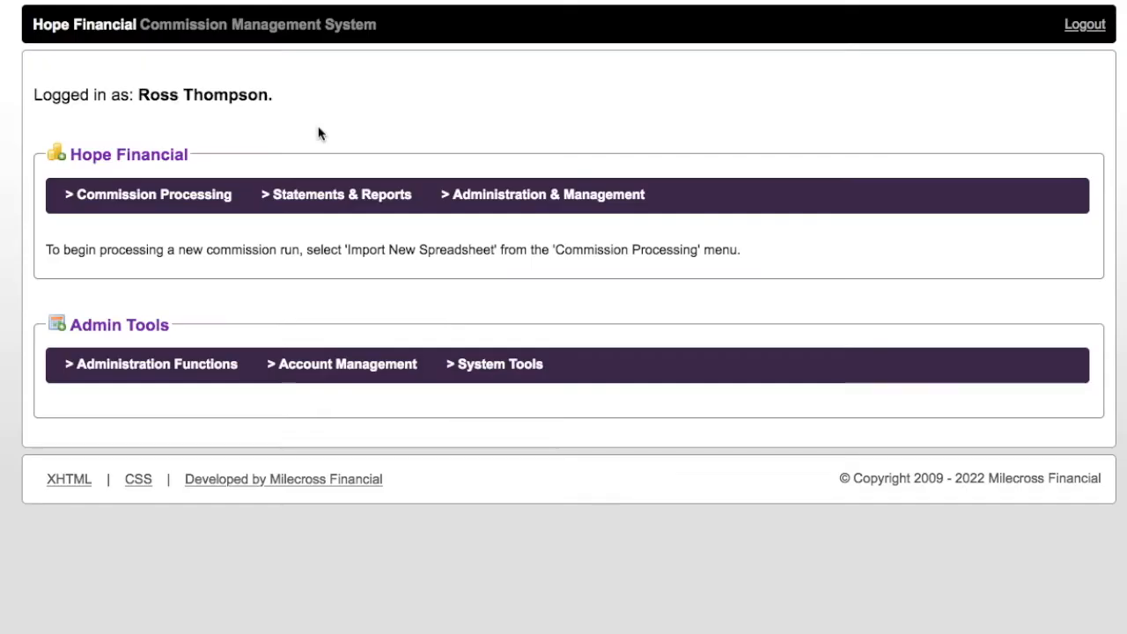
mouse_move(317, 196)
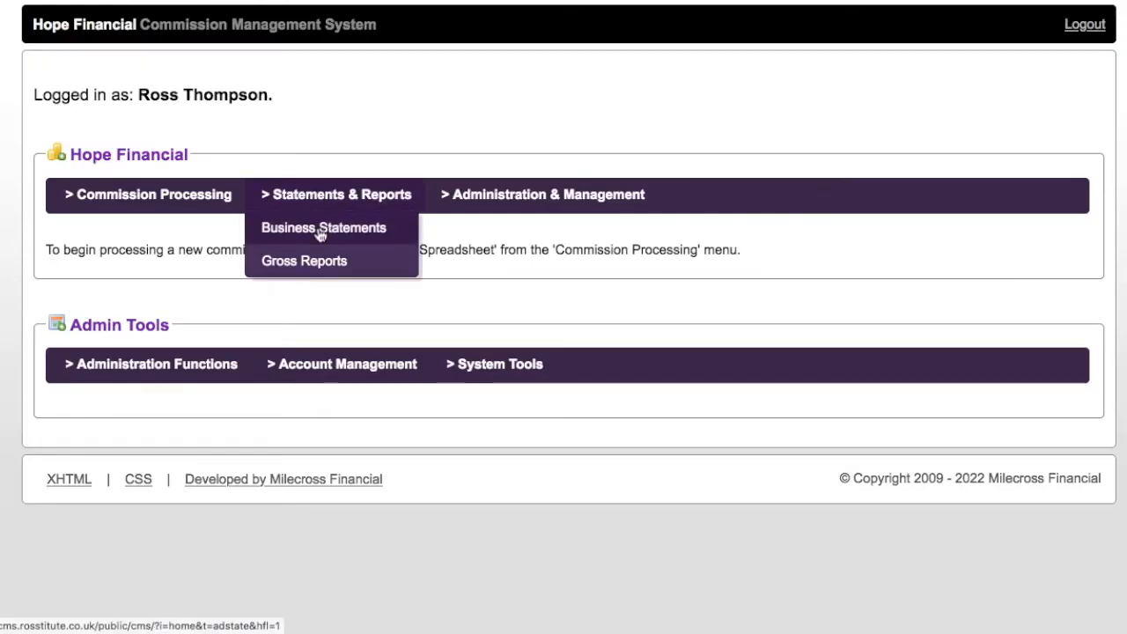
click(321, 230)
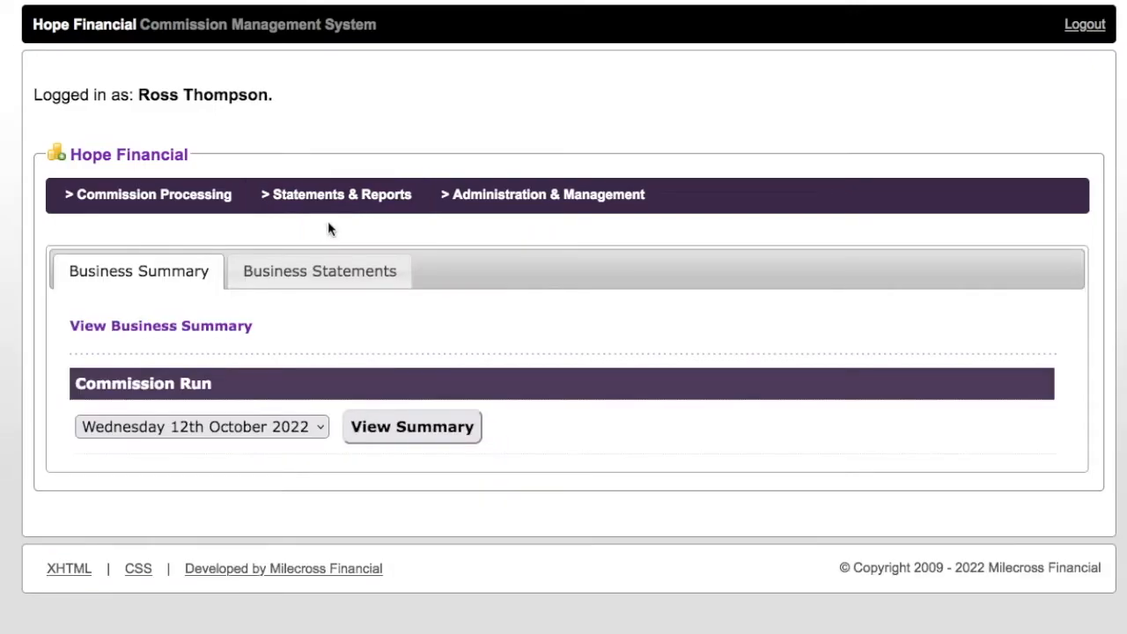
click(459, 432)
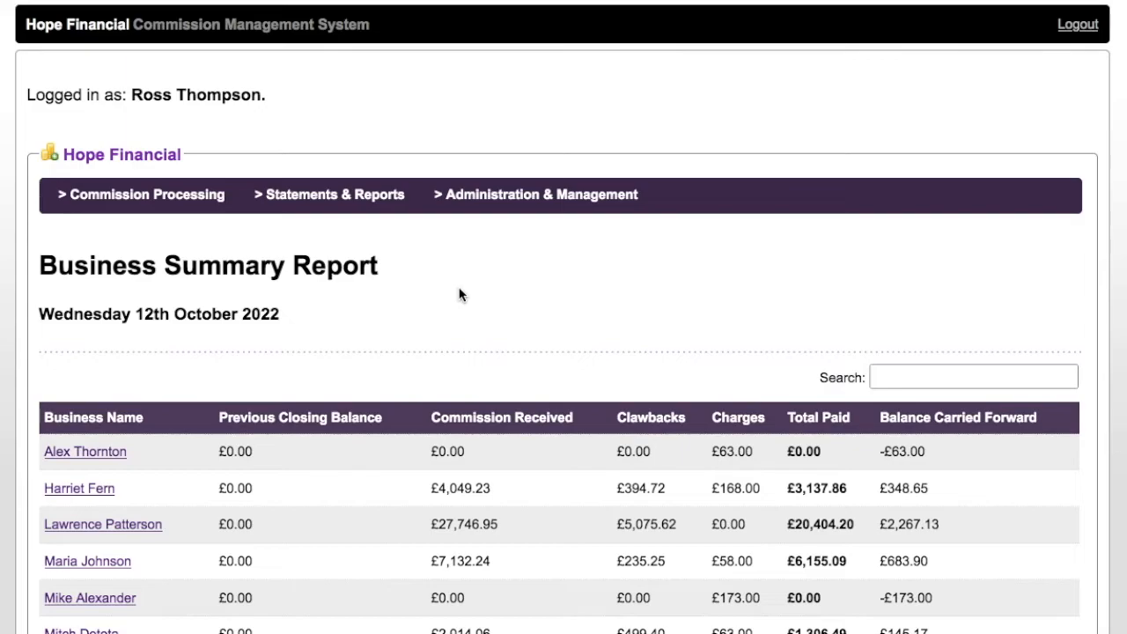
scroll(462, 293, down, 3)
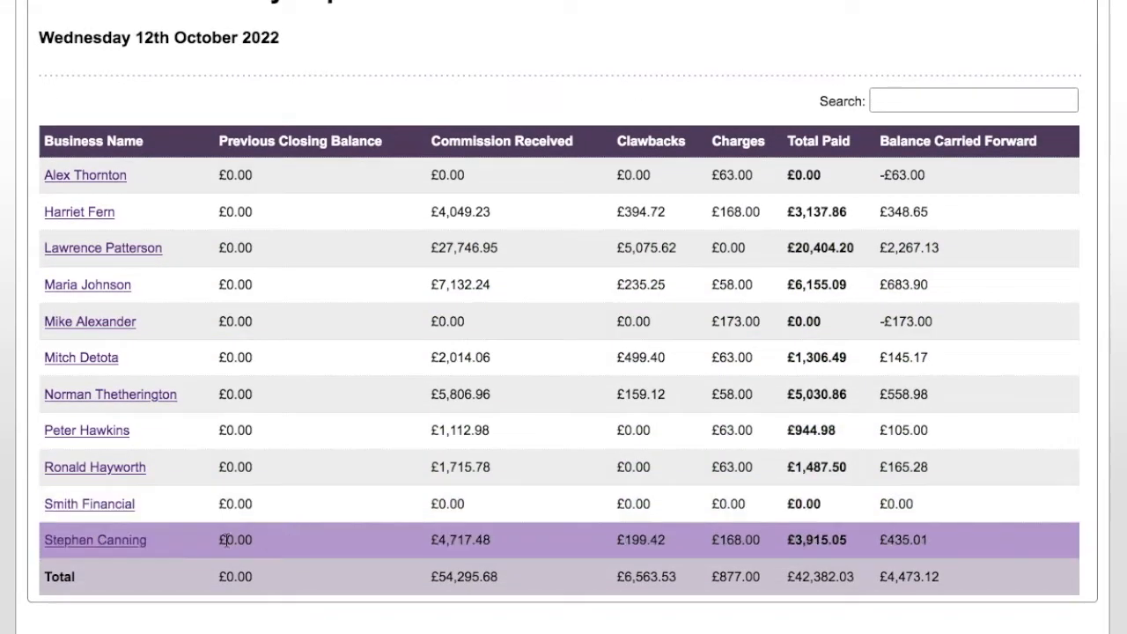
Review Smith Financial's statement showing one advisor and £0.00 commission, then go back home.
click(118, 515)
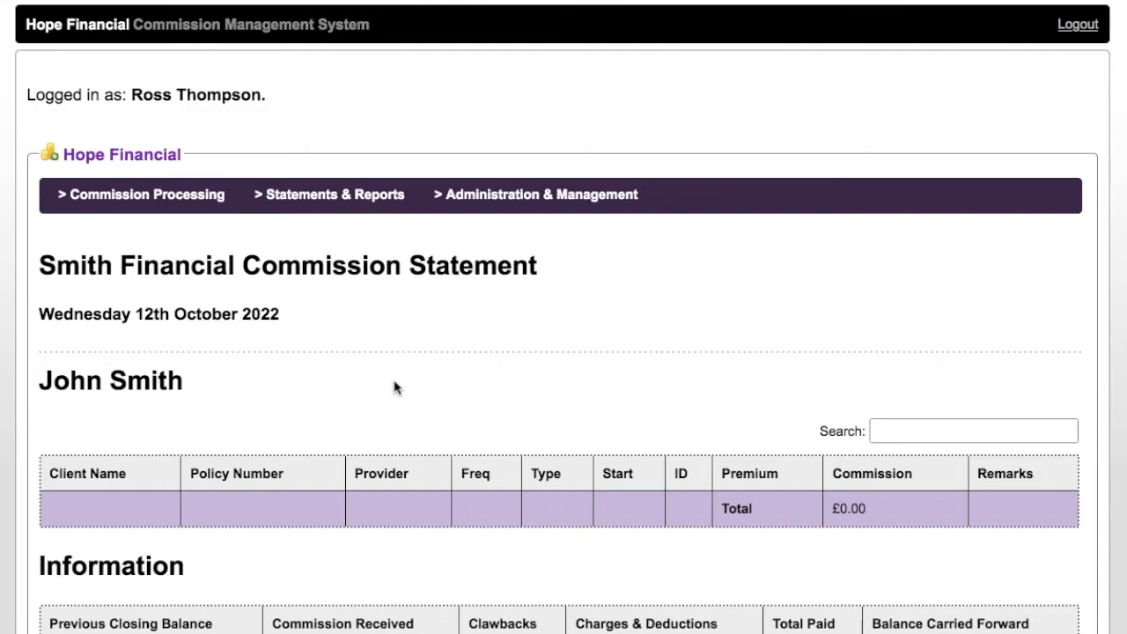
click(165, 37)
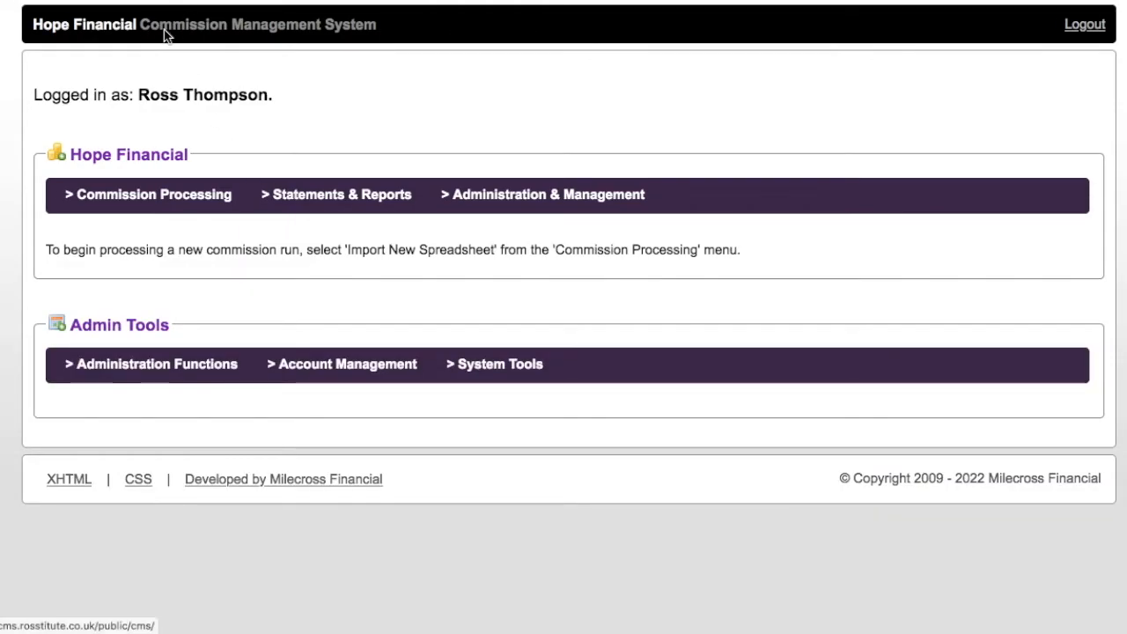
mouse_move(207, 377)
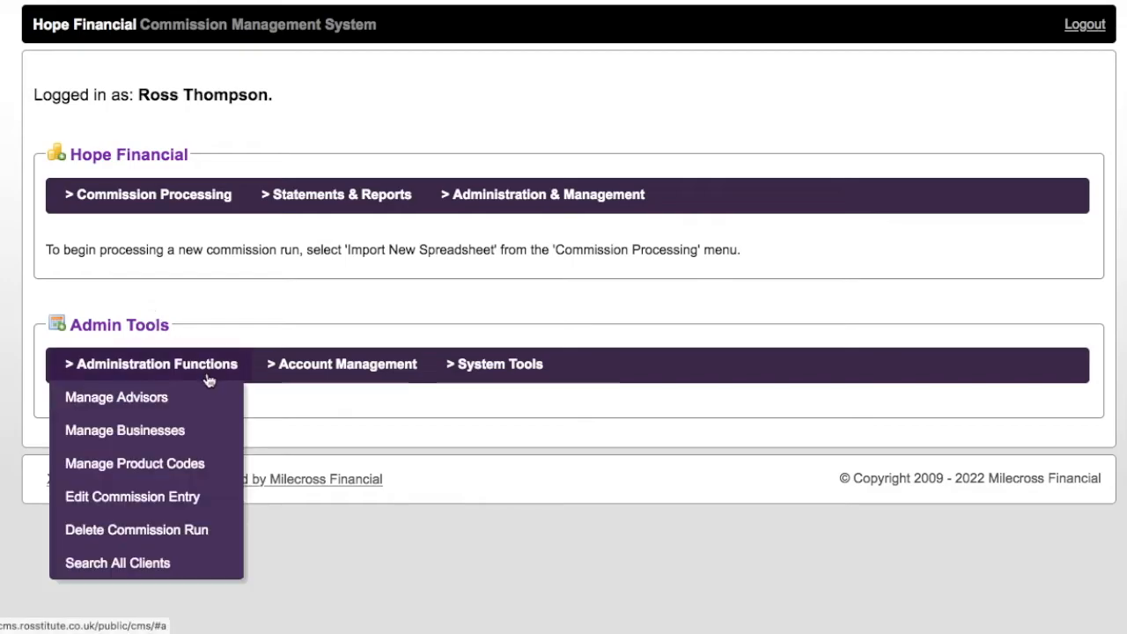
Add a second advisor with forename, surname and e-mail, assigned to Smith Financial.
click(144, 402)
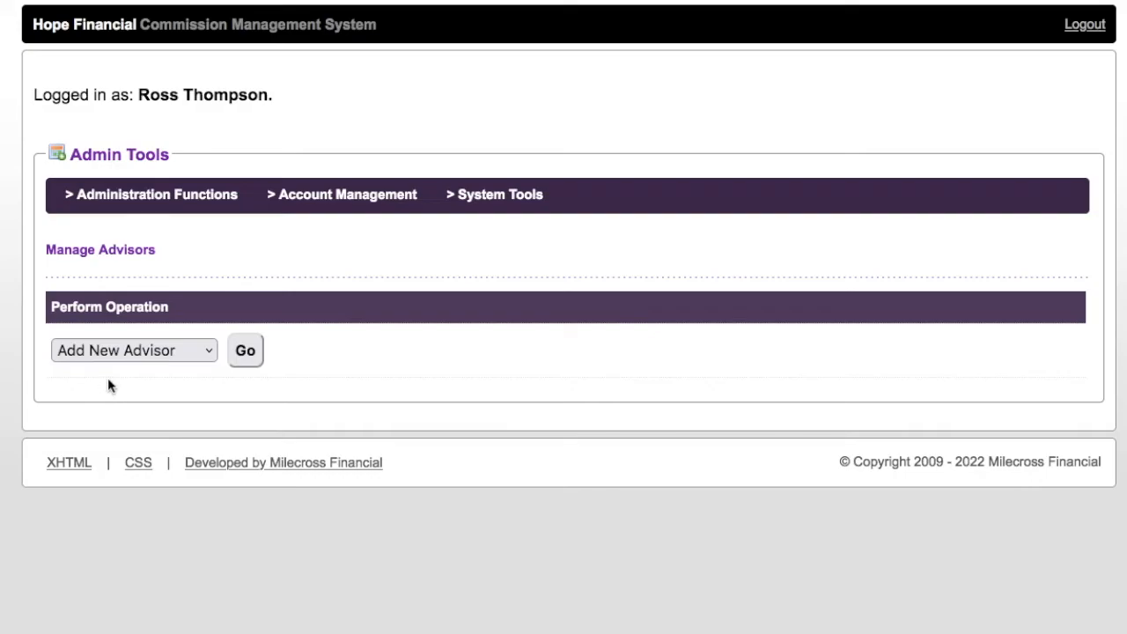
click(244, 358)
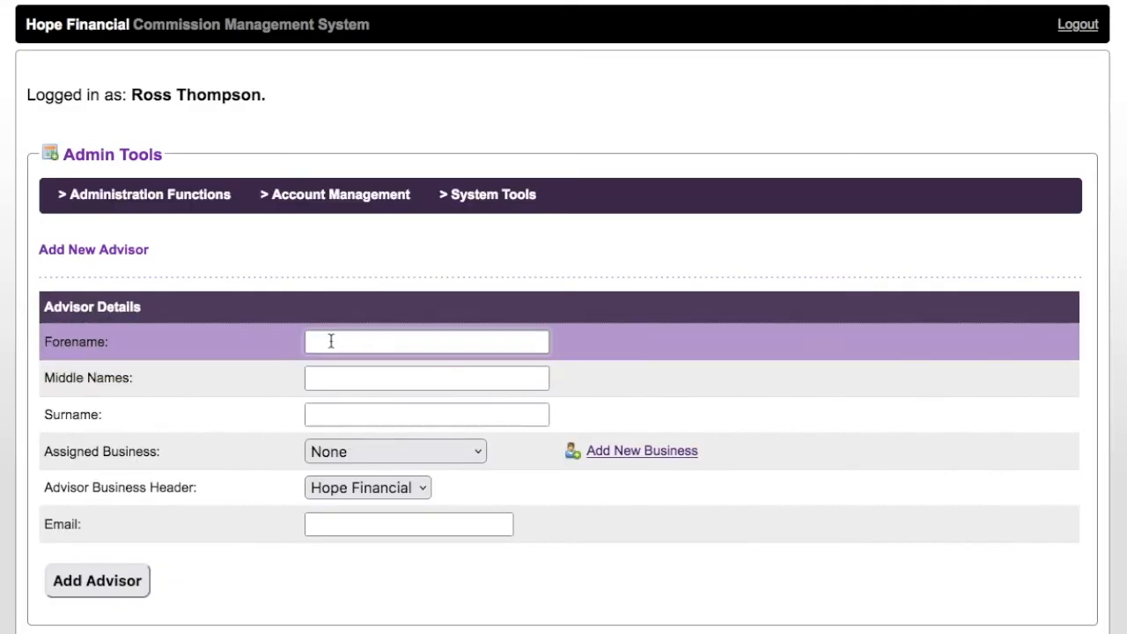
click(331, 342)
key(Tab)
key(Tab)
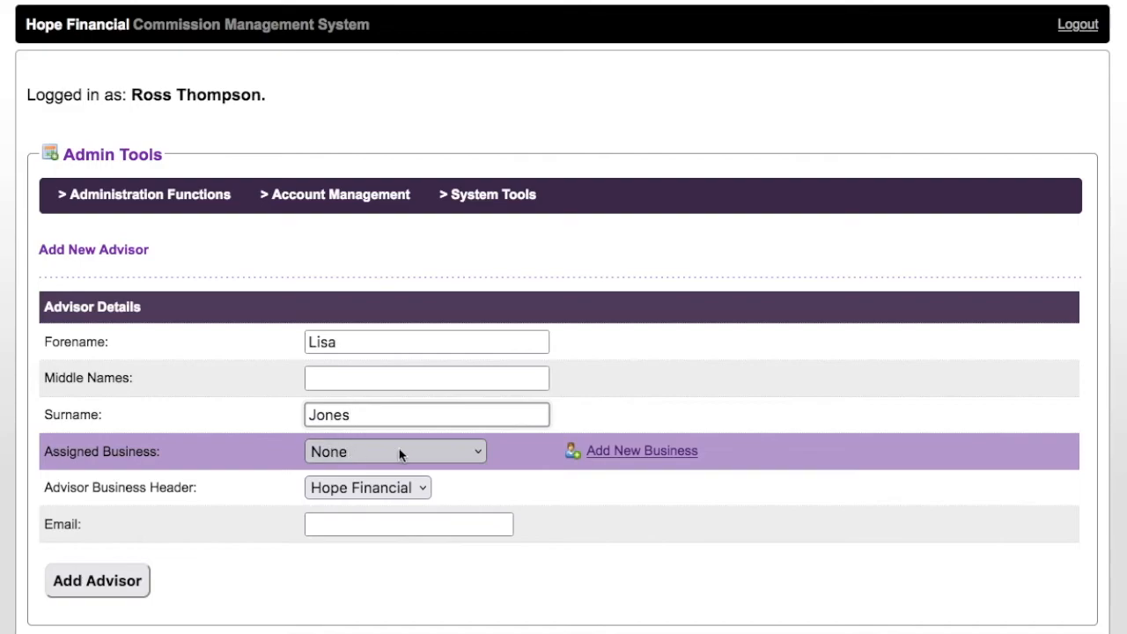
click(407, 452)
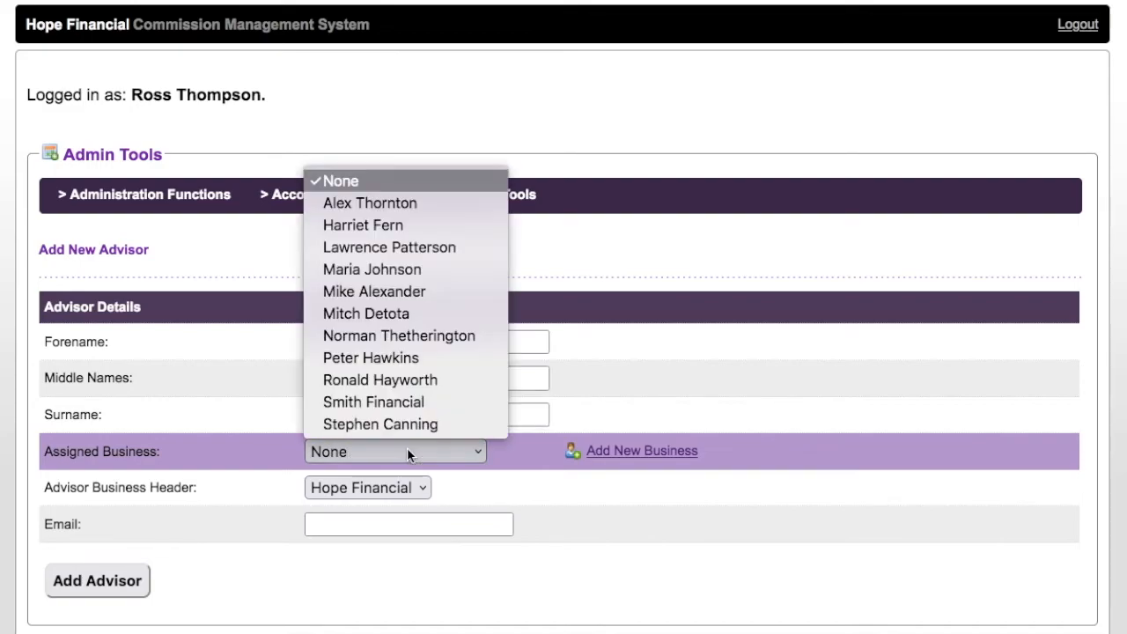
click(428, 402)
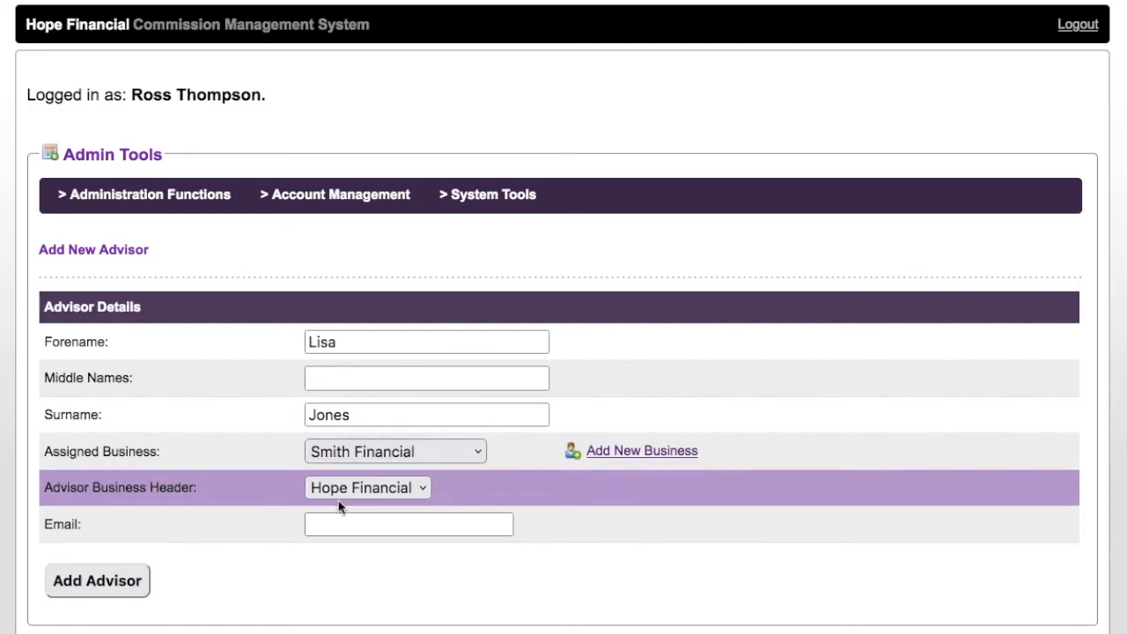
click(363, 529)
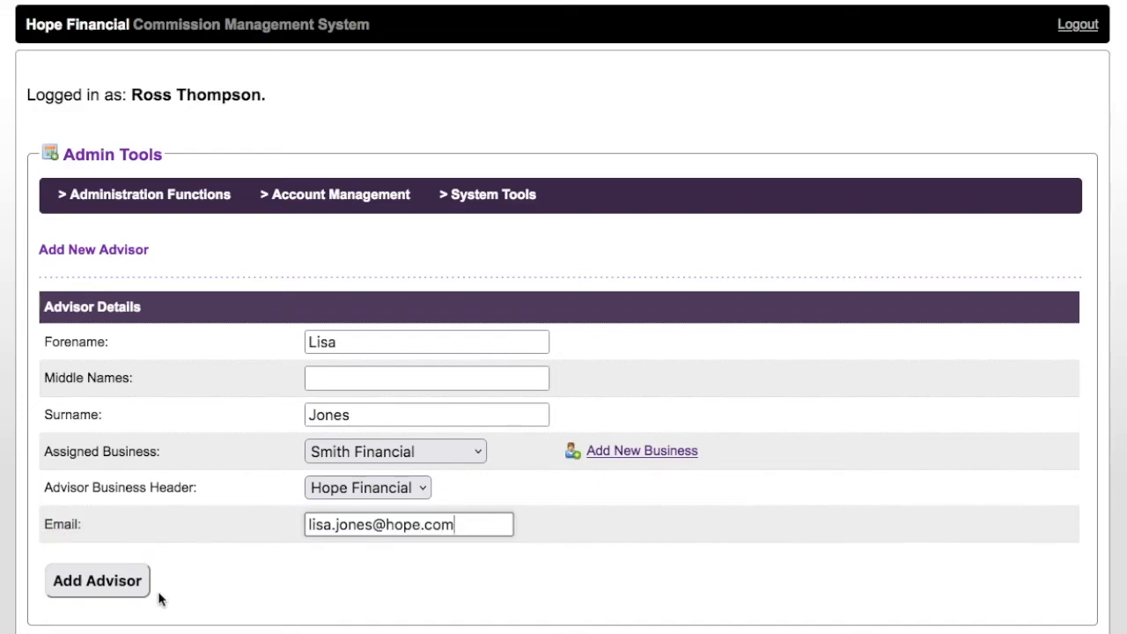
click(113, 585)
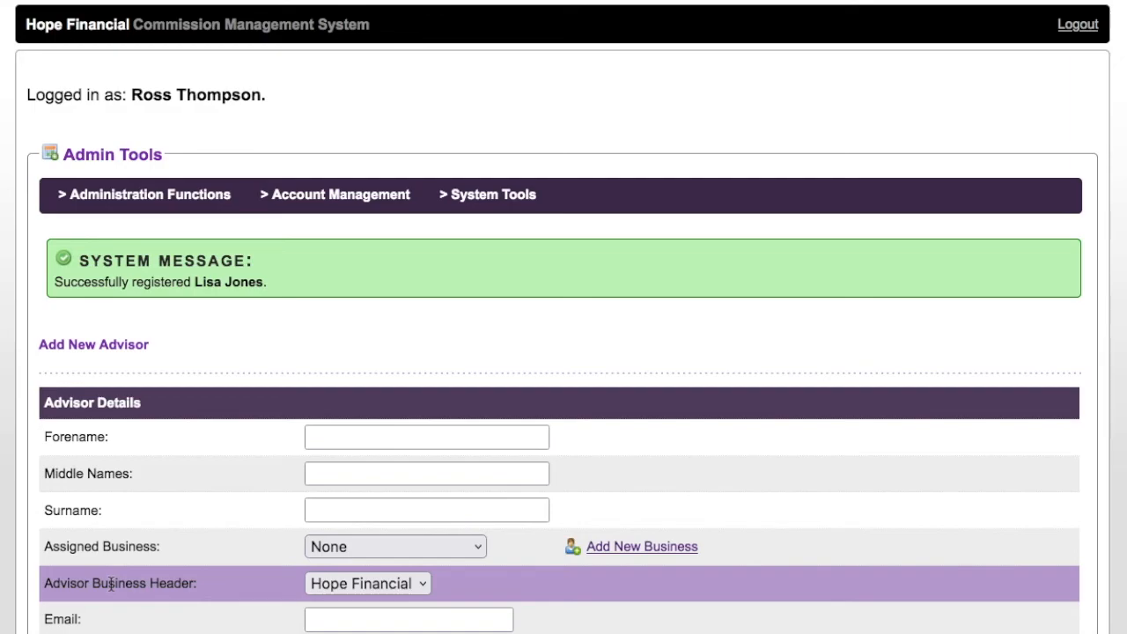
Open Smith Financial's 12th October 2022 statement from the summary and review both advisor sections.
click(181, 39)
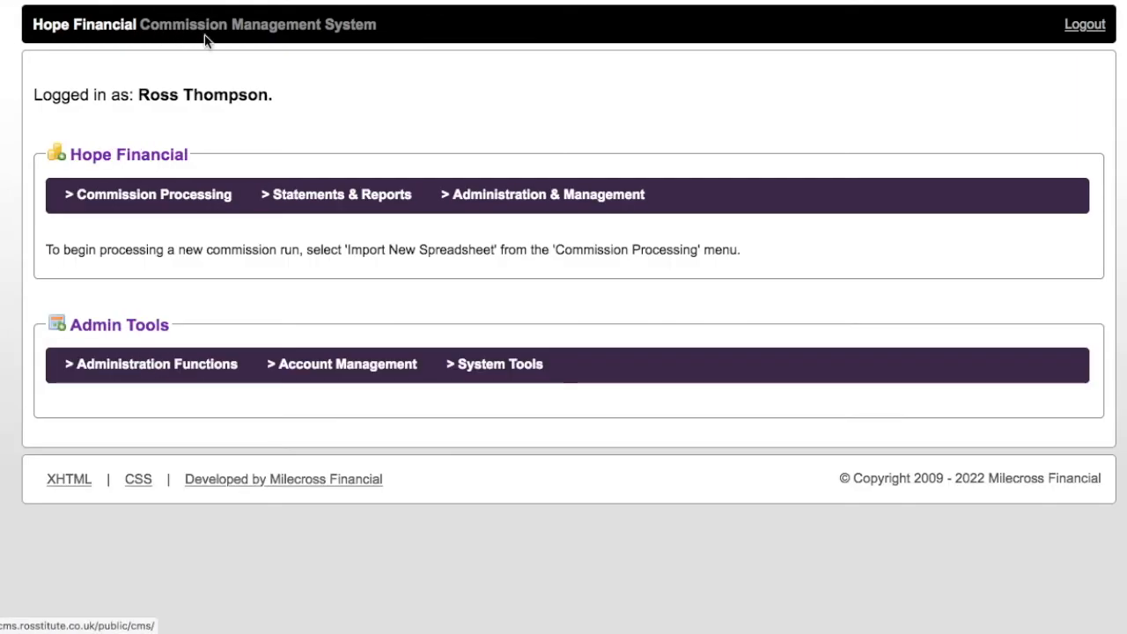
mouse_move(365, 188)
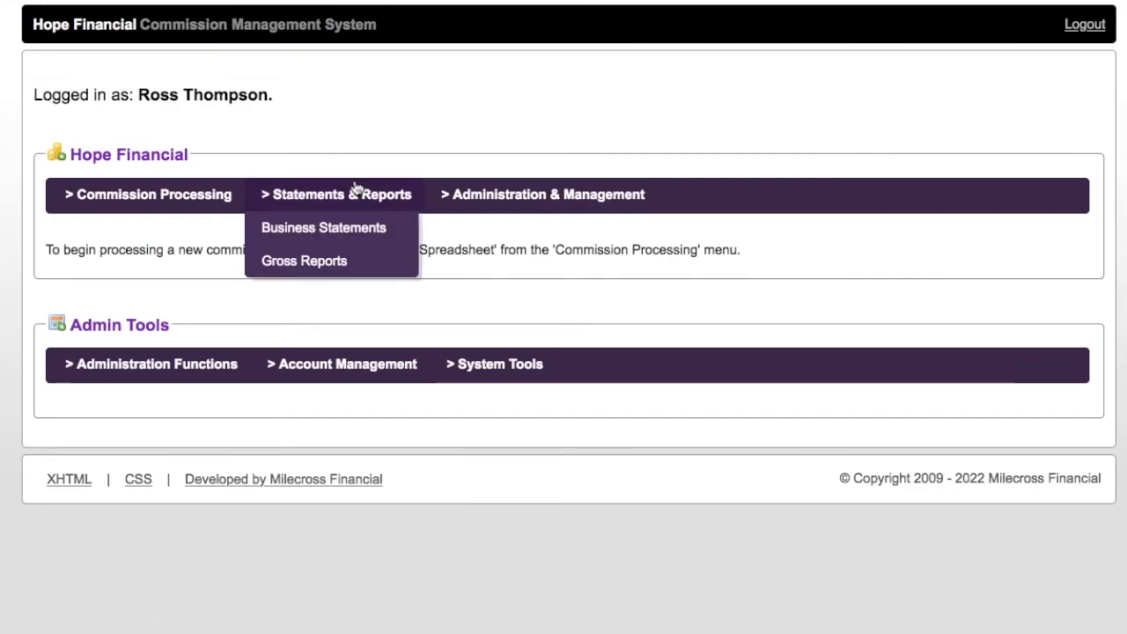
click(342, 234)
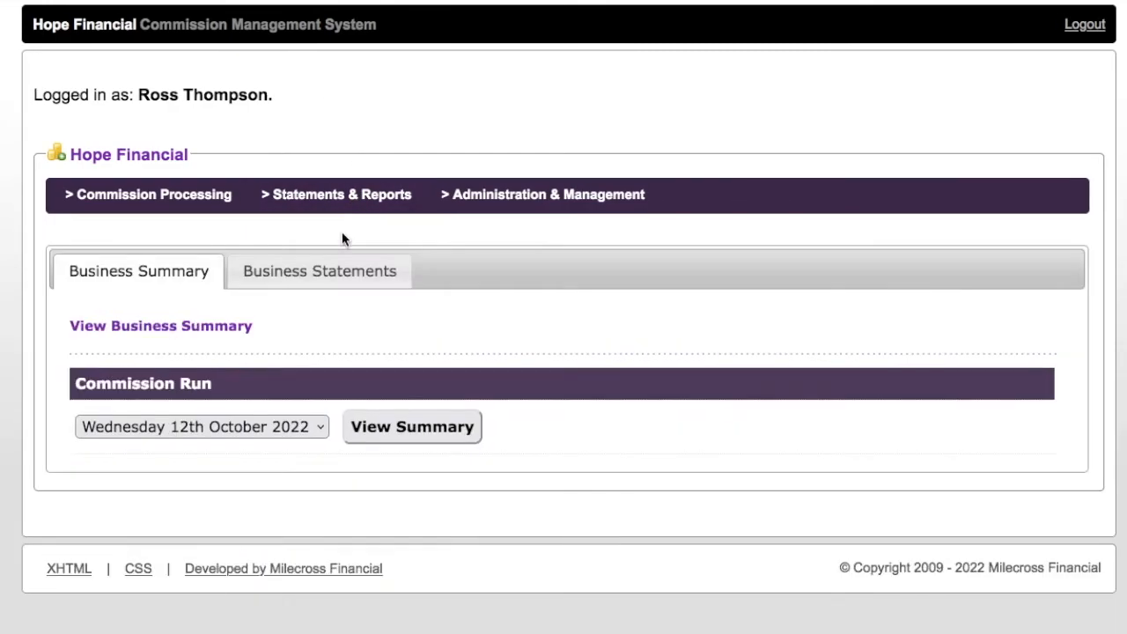
click(425, 432)
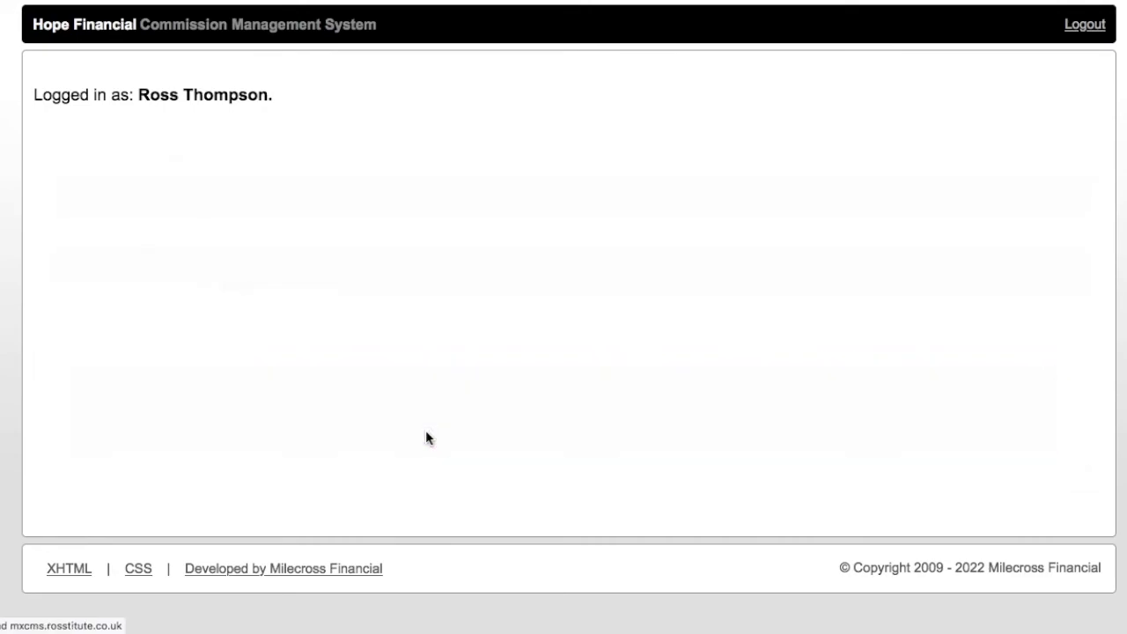
scroll(427, 432, down, 3)
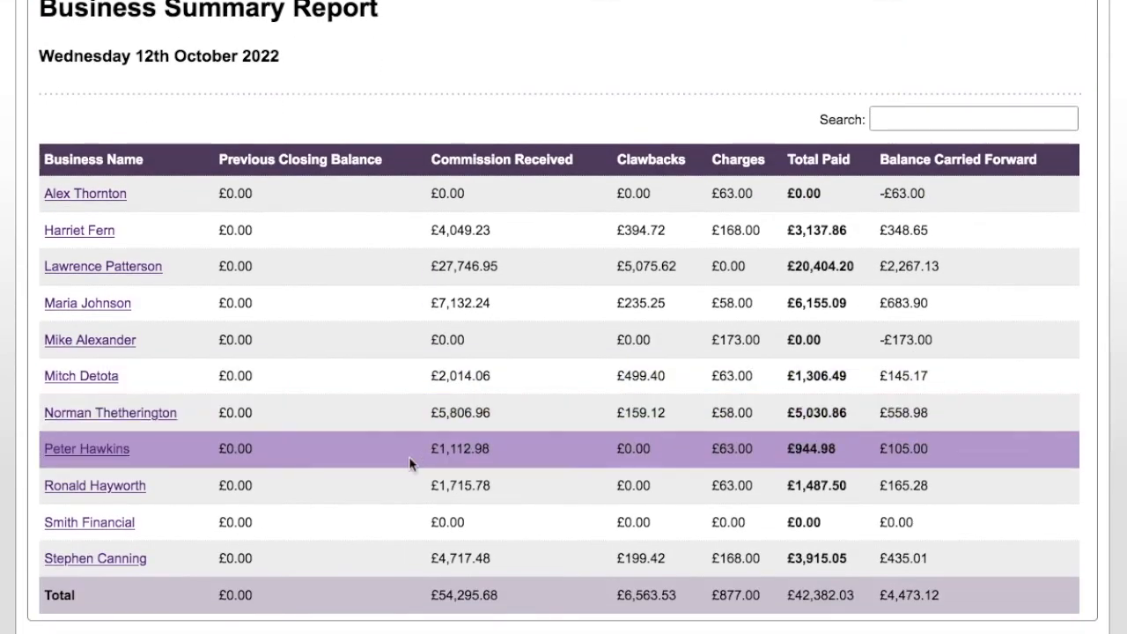
click(101, 527)
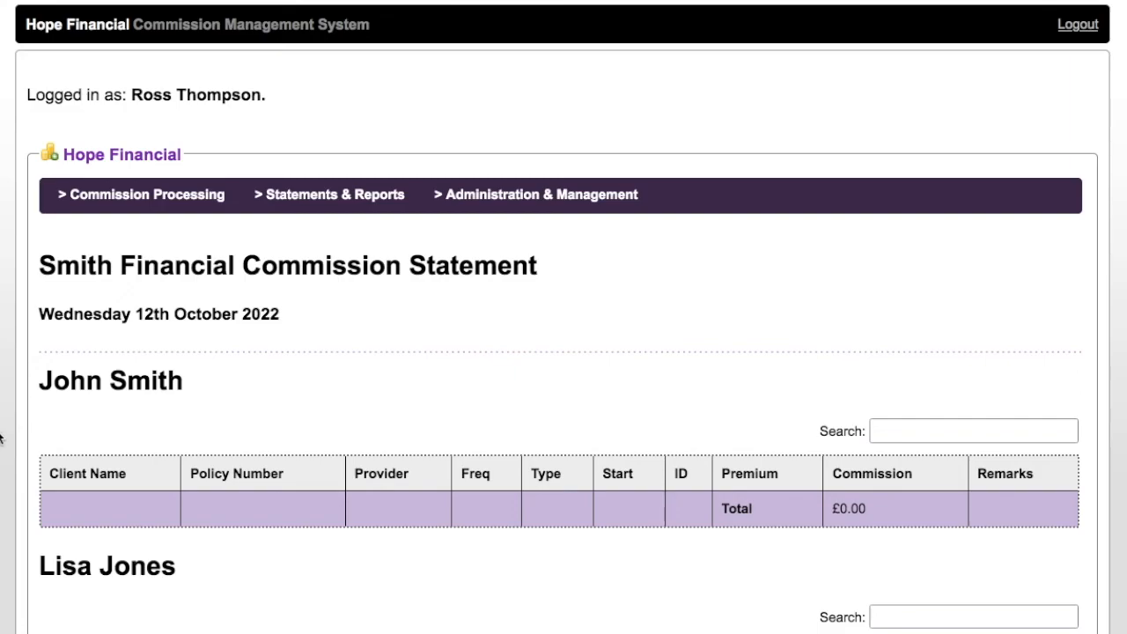
scroll(0, 437, down, 5)
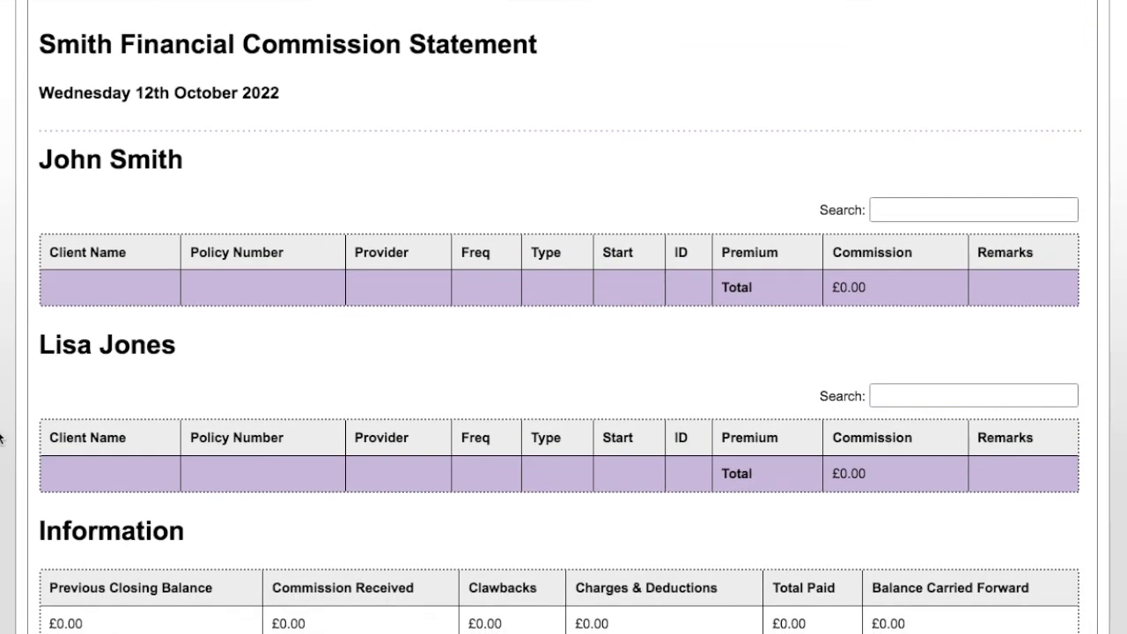